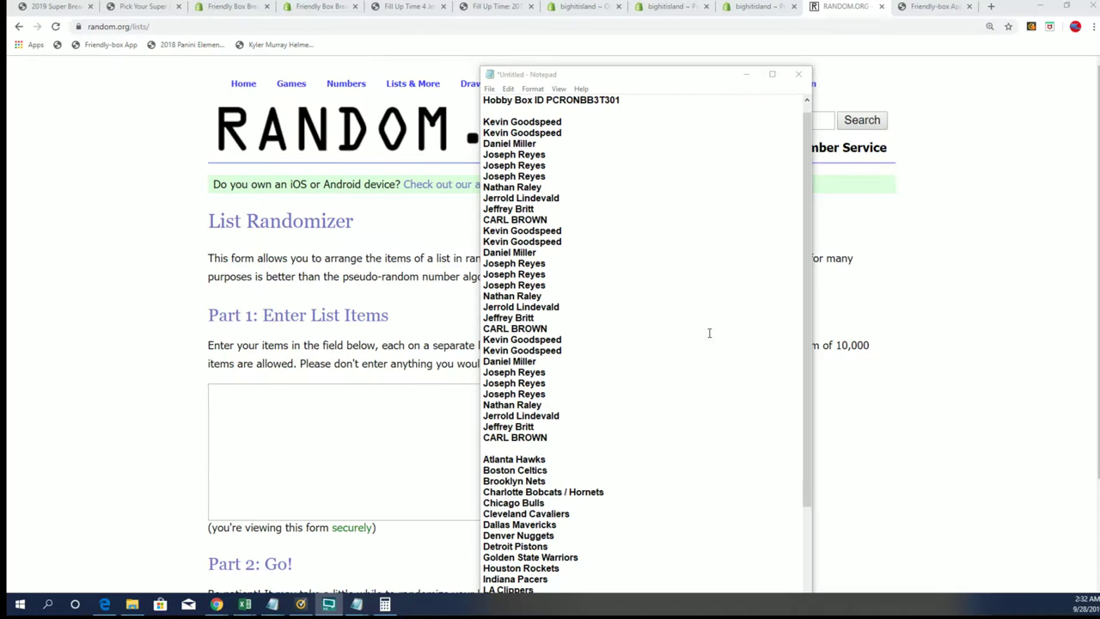
Select the 30 owner names under the hobby box heading in Notepad and copy them.
{"action": "scroll", "coordinate": [695, 243], "scroll_direction": "up", "scroll_amount": 1}
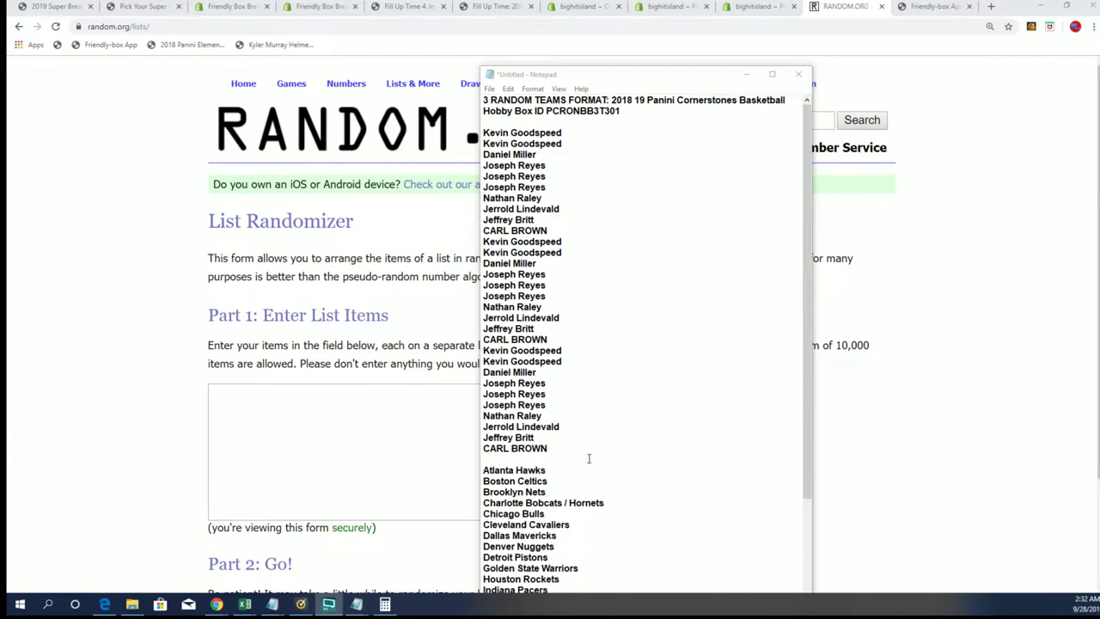
{"action": "left_click_drag", "start_coordinate": [554, 447], "coordinate": [485, 128]}
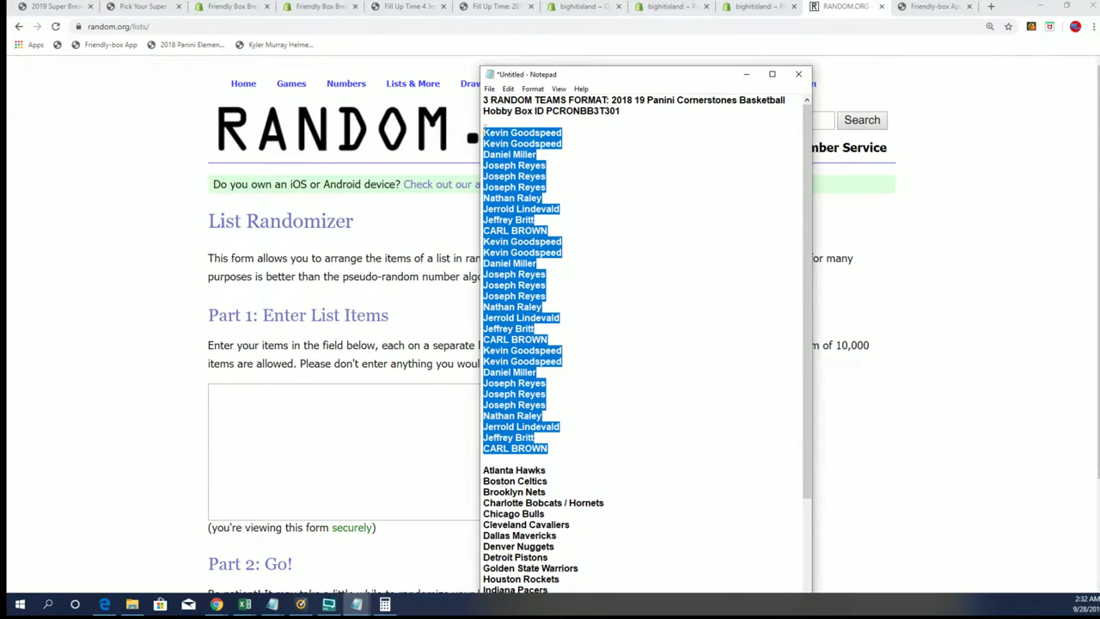
{"action": "right_click", "coordinate": [497, 143]}
{"action": "left_click", "coordinate": [535, 180]}
Paste the 30 owner names into the List Randomizer box and randomize them.
{"action": "left_click", "coordinate": [226, 397]}
{"action": "right_click", "coordinate": [217, 393]}
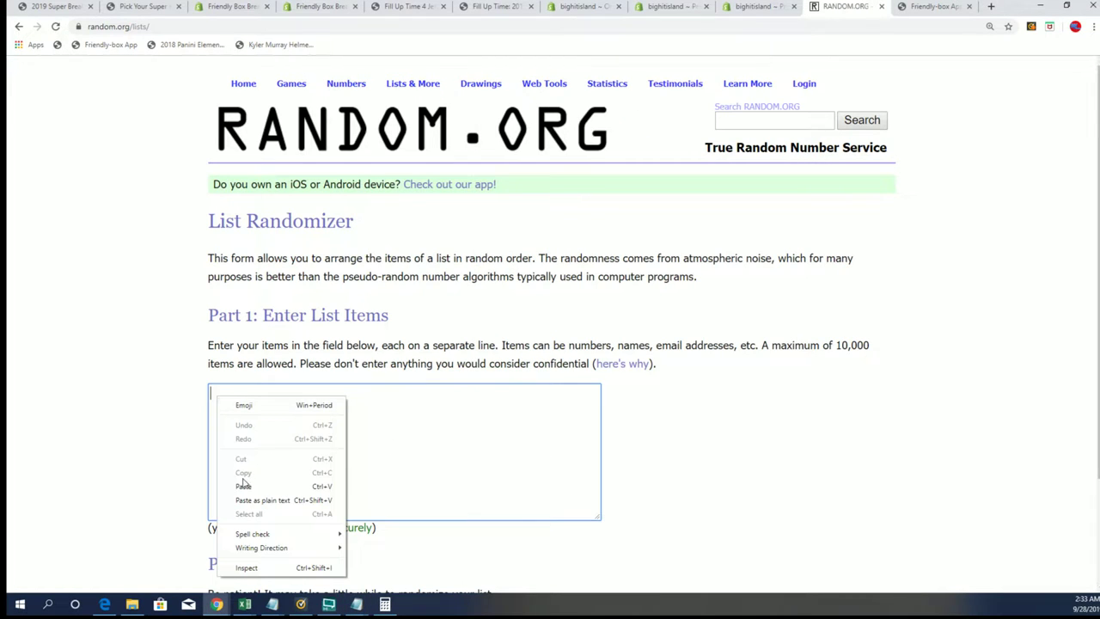
{"action": "left_click", "coordinate": [246, 483]}
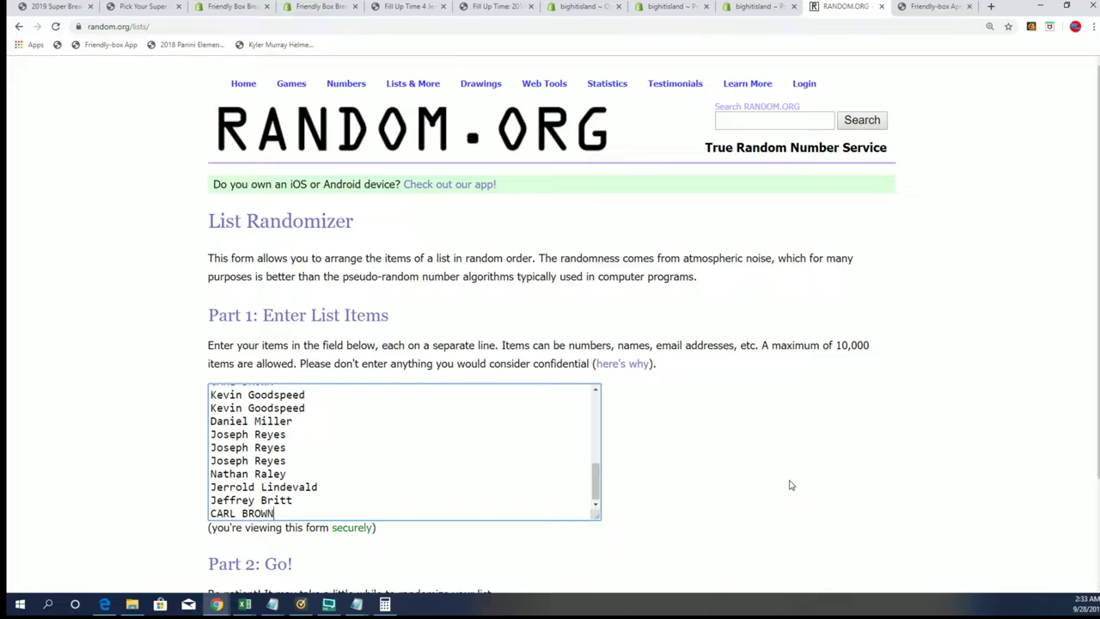
{"action": "scroll", "coordinate": [760, 491], "scroll_direction": "down", "scroll_amount": 2}
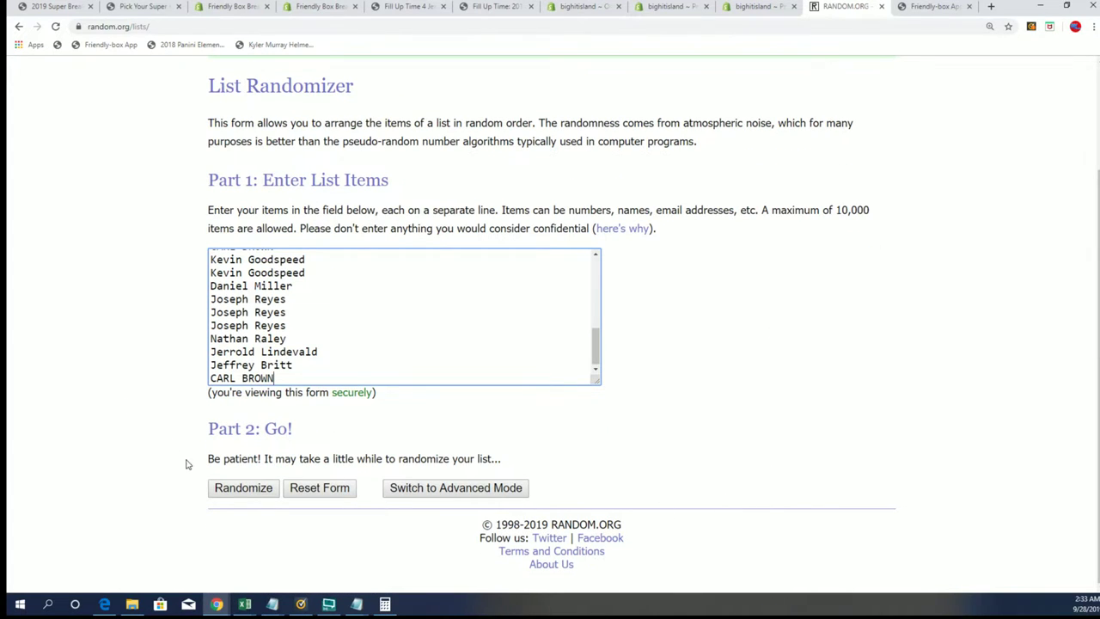
{"action": "left_click", "coordinate": [244, 489]}
Re-randomize the owner list six more times to get the final order.
{"action": "scroll", "coordinate": [334, 435], "scroll_direction": "down", "scroll_amount": 3}
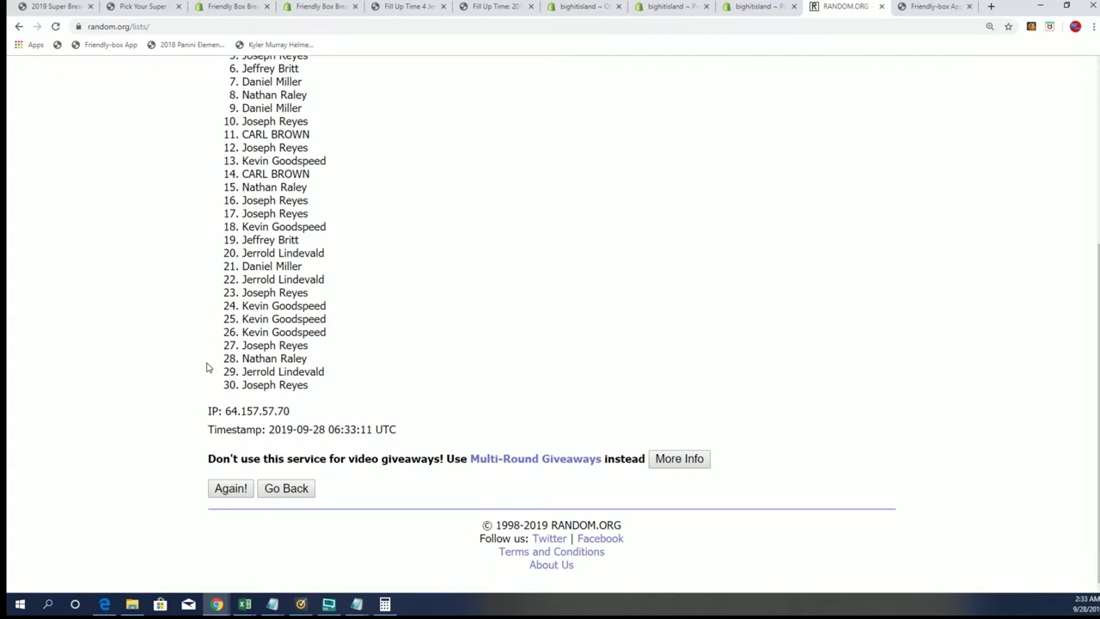
{"action": "left_click", "coordinate": [244, 495]}
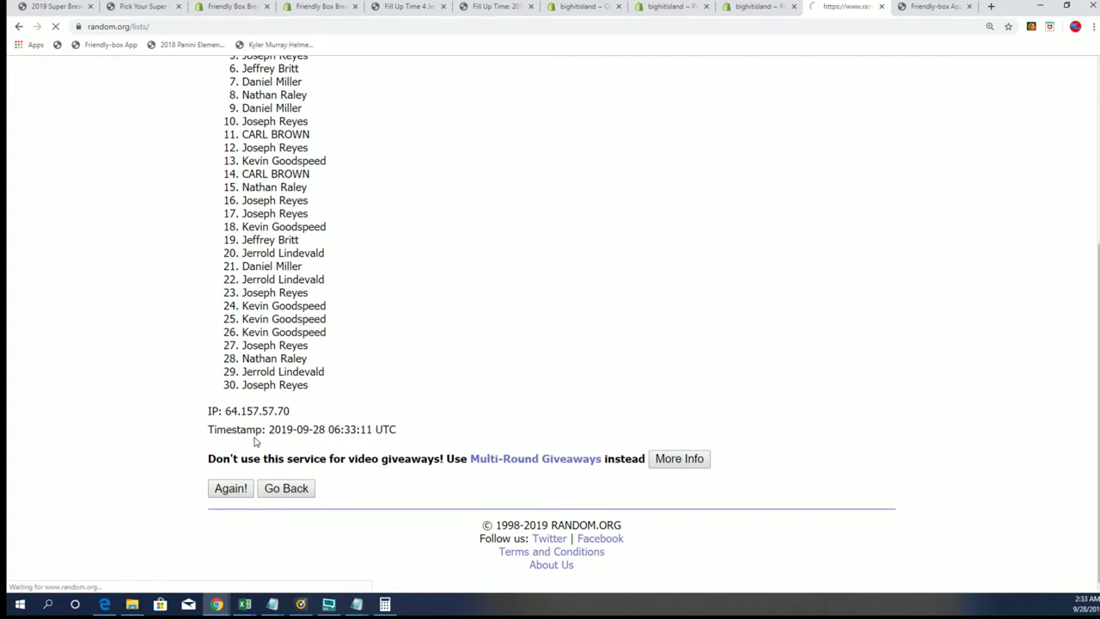
{"action": "left_click", "coordinate": [228, 489]}
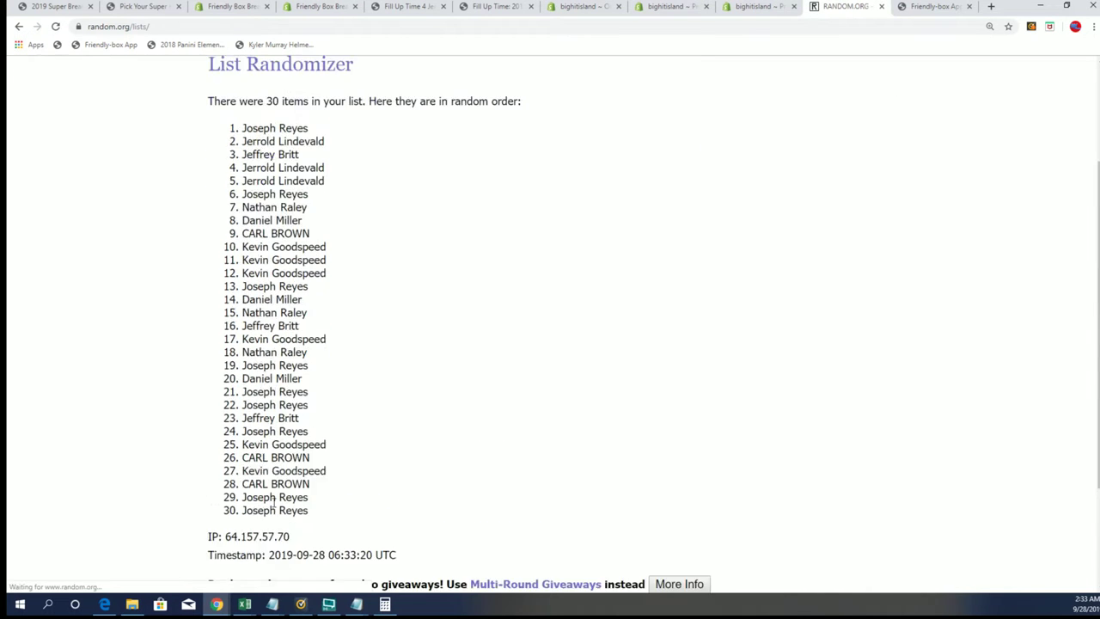
{"action": "left_click", "coordinate": [244, 491]}
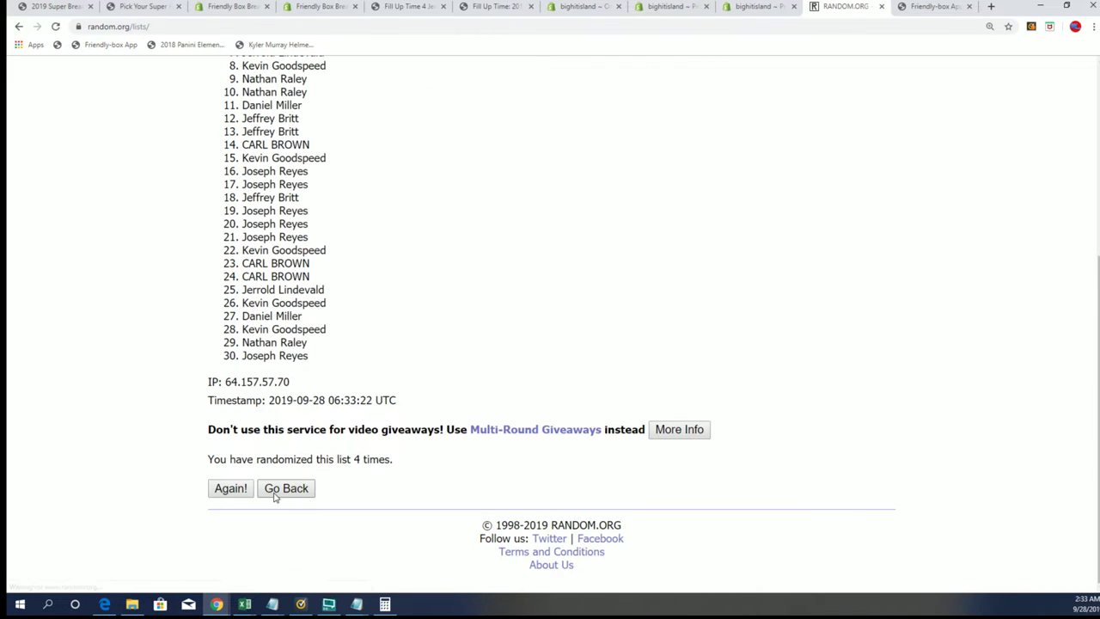
{"action": "left_click", "coordinate": [233, 489]}
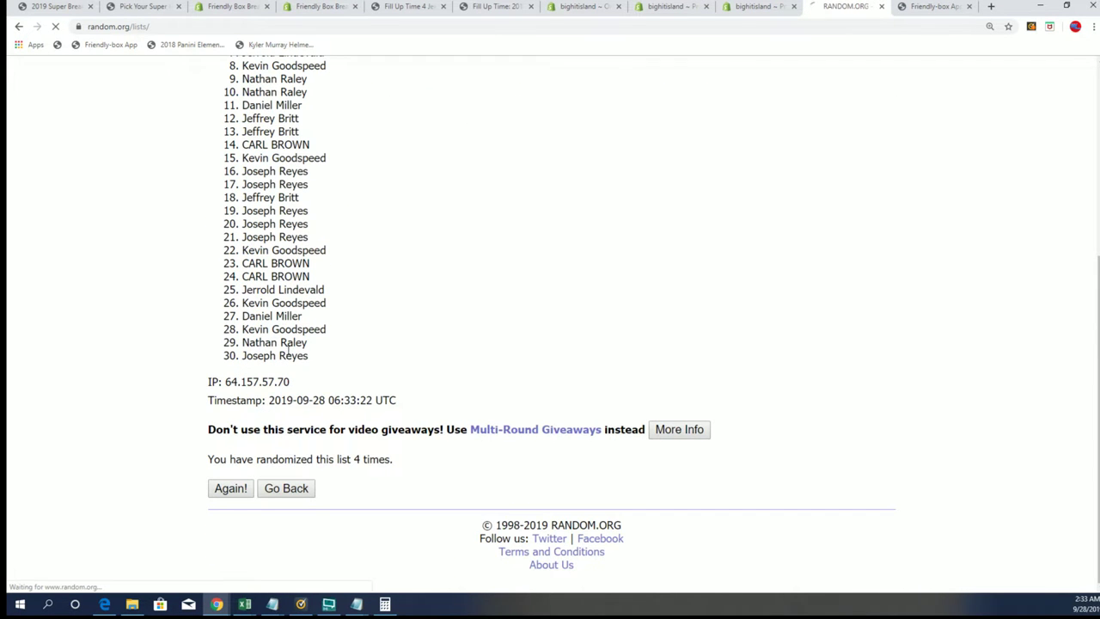
{"action": "left_click", "coordinate": [234, 489]}
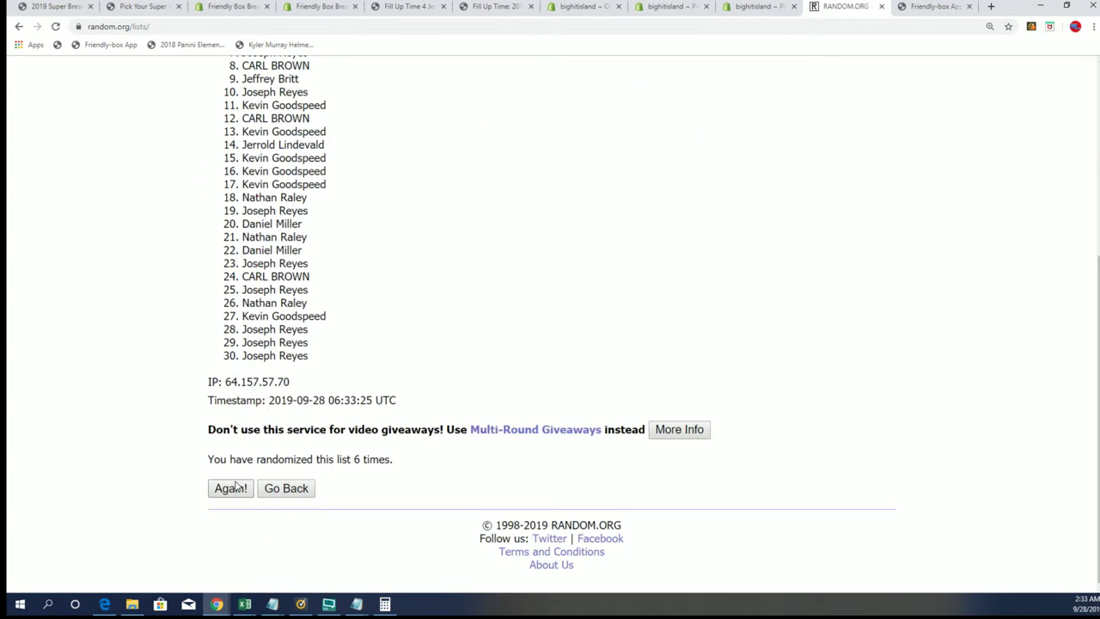
{"action": "left_click", "coordinate": [234, 488]}
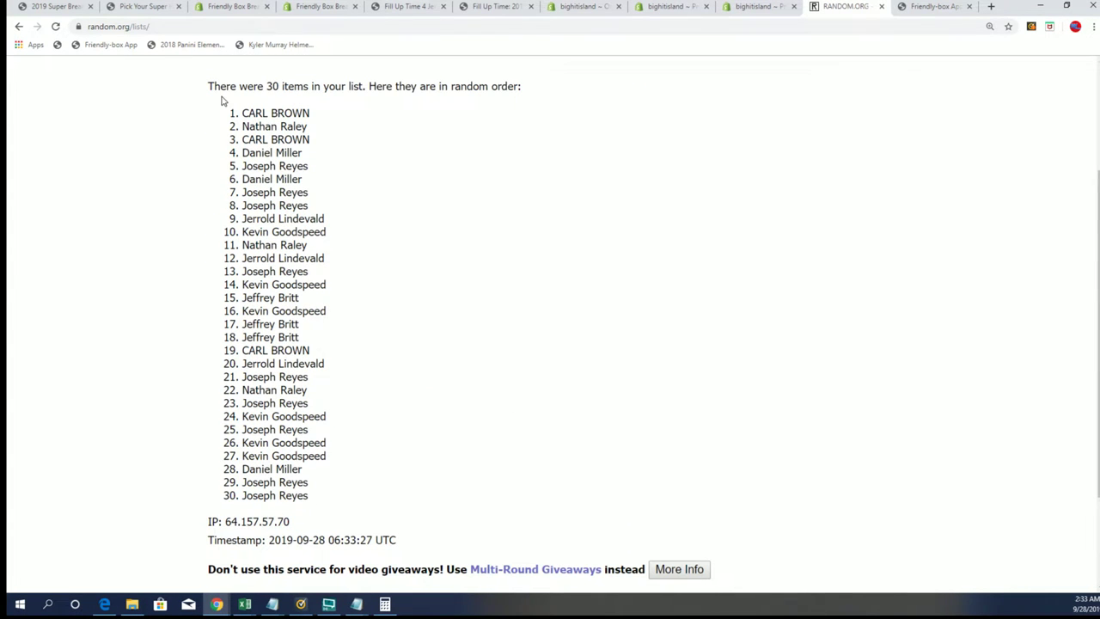
Copy exactly the 30 randomized names, excluding the IP line, then switch to the ALPHANBA workbook.
{"action": "left_click_drag", "start_coordinate": [230, 111], "coordinate": [361, 378]}
{"action": "left_click", "coordinate": [218, 122]}
{"action": "left_click_drag", "start_coordinate": [244, 115], "coordinate": [327, 500]}
{"action": "left_click", "coordinate": [241, 107]}
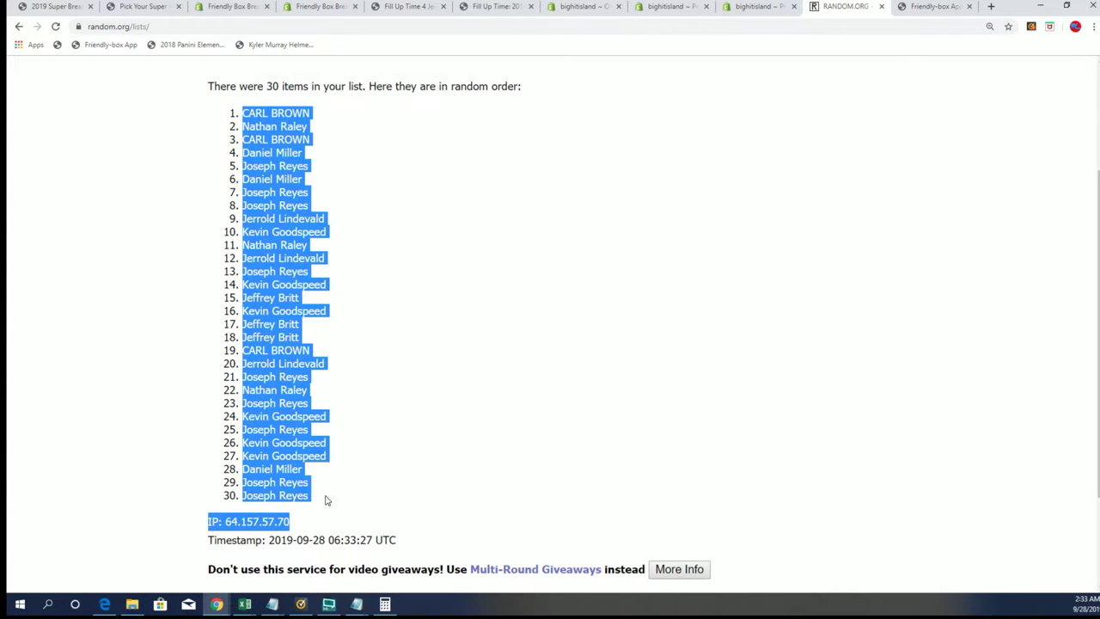
{"action": "left_click", "coordinate": [263, 494]}
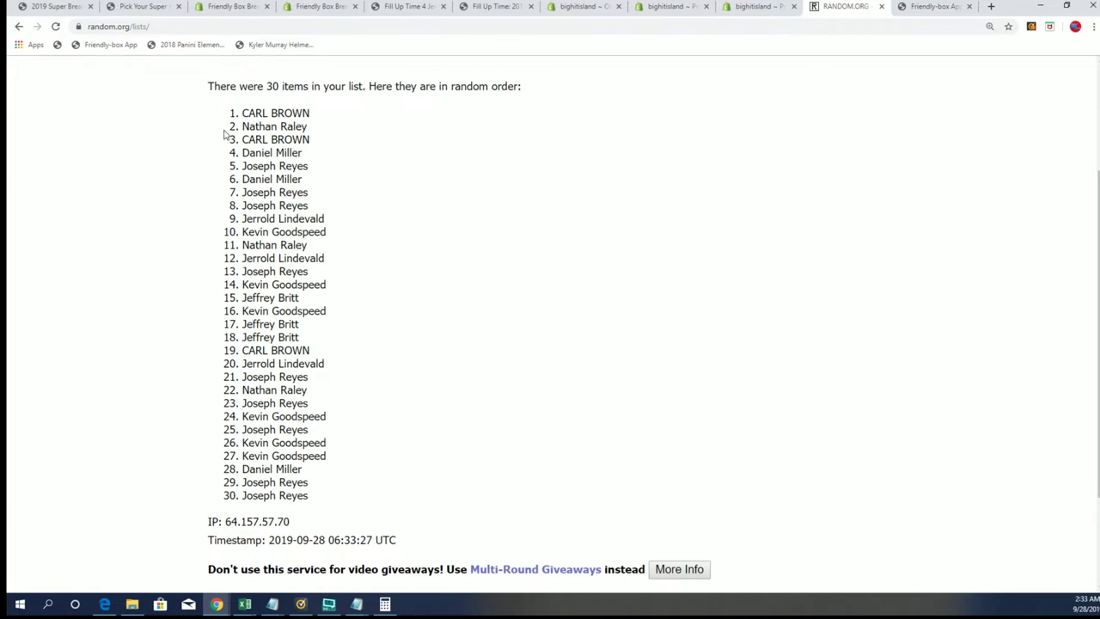
{"action": "left_click_drag", "start_coordinate": [242, 113], "coordinate": [258, 245]}
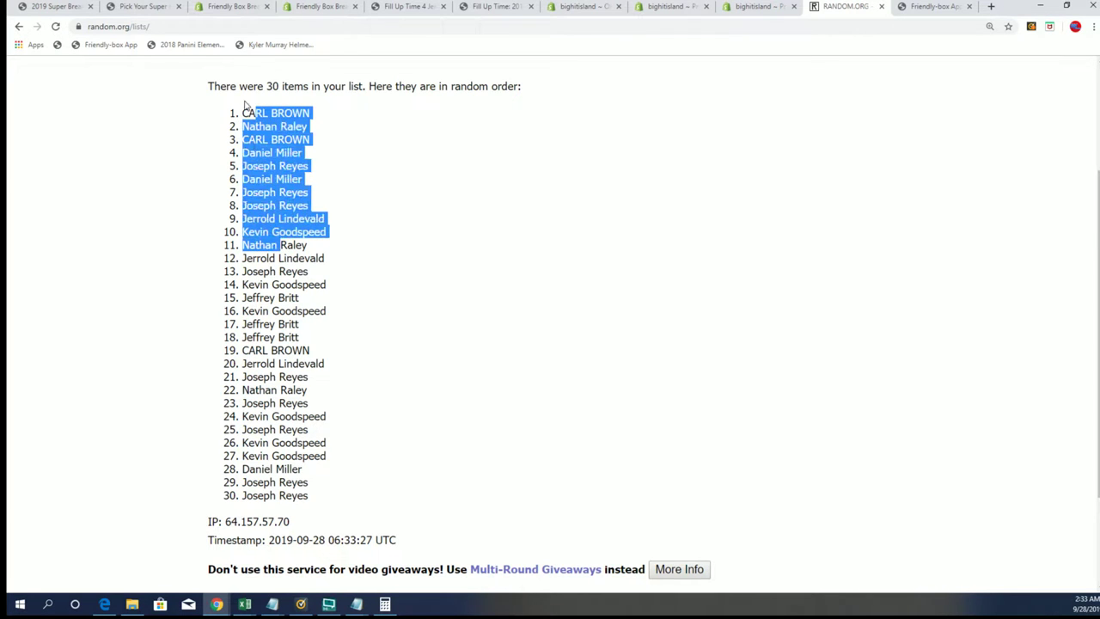
{"action": "left_click", "coordinate": [230, 108]}
{"action": "left_click_drag", "start_coordinate": [233, 103], "coordinate": [343, 504]}
{"action": "right_click", "coordinate": [301, 469]}
{"action": "left_click", "coordinate": [327, 467]}
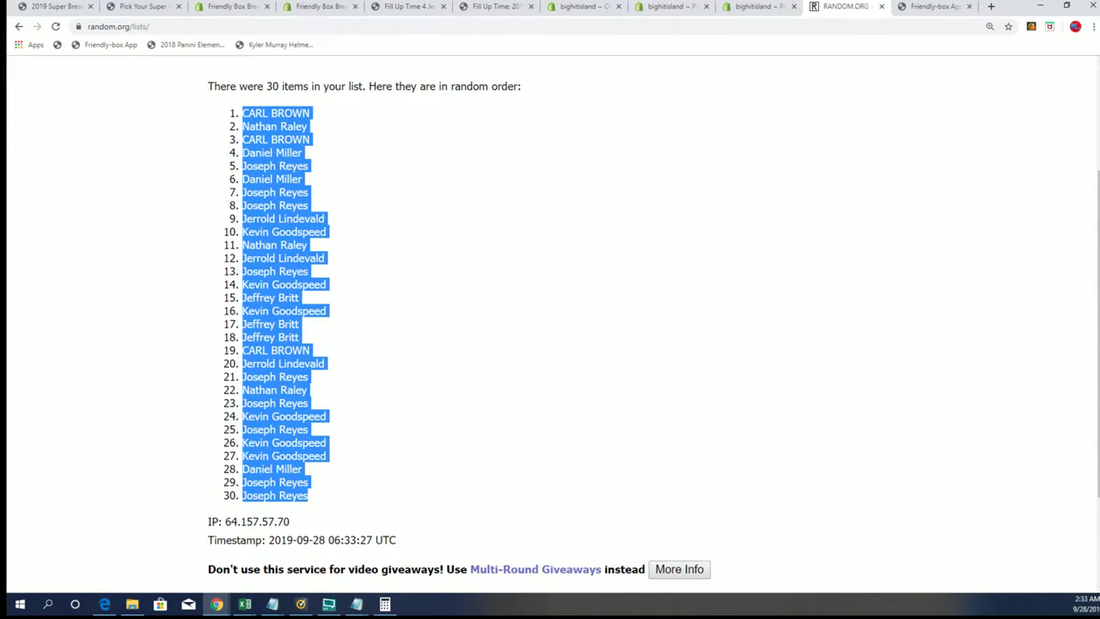
{"action": "key", "text": "alt+Tab"}
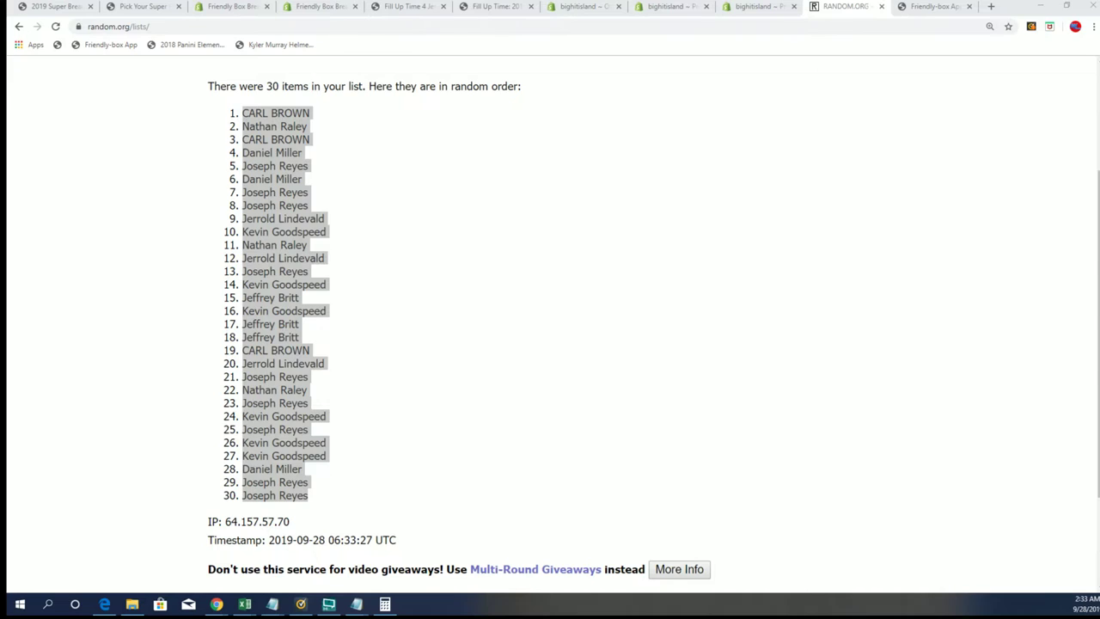
{"action": "key", "text": "alt+Tab"}
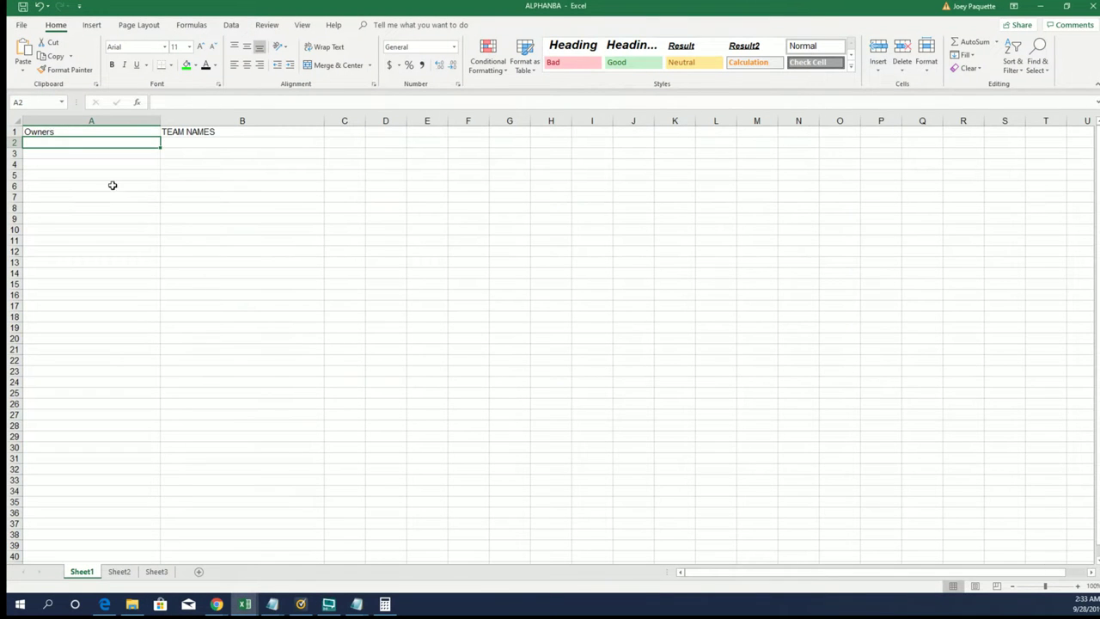
Paste the names into A2:A31 with Match Destination Formatting and narrow column A to fit.
{"action": "right_click", "coordinate": [52, 141]}
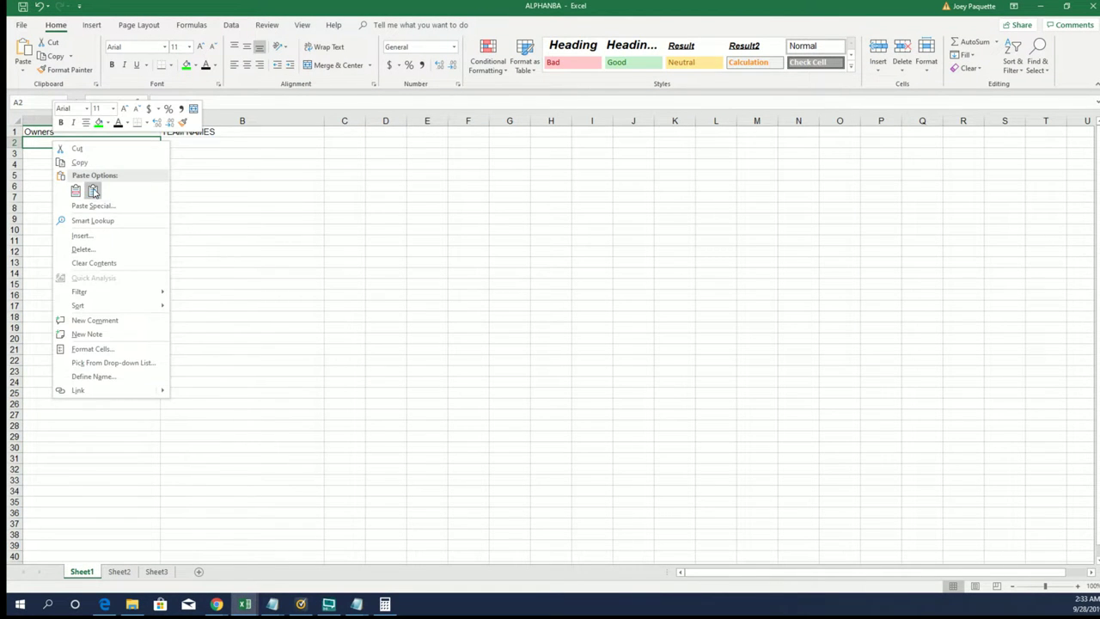
{"action": "left_click", "coordinate": [92, 191]}
{"action": "left_click", "coordinate": [147, 120]}
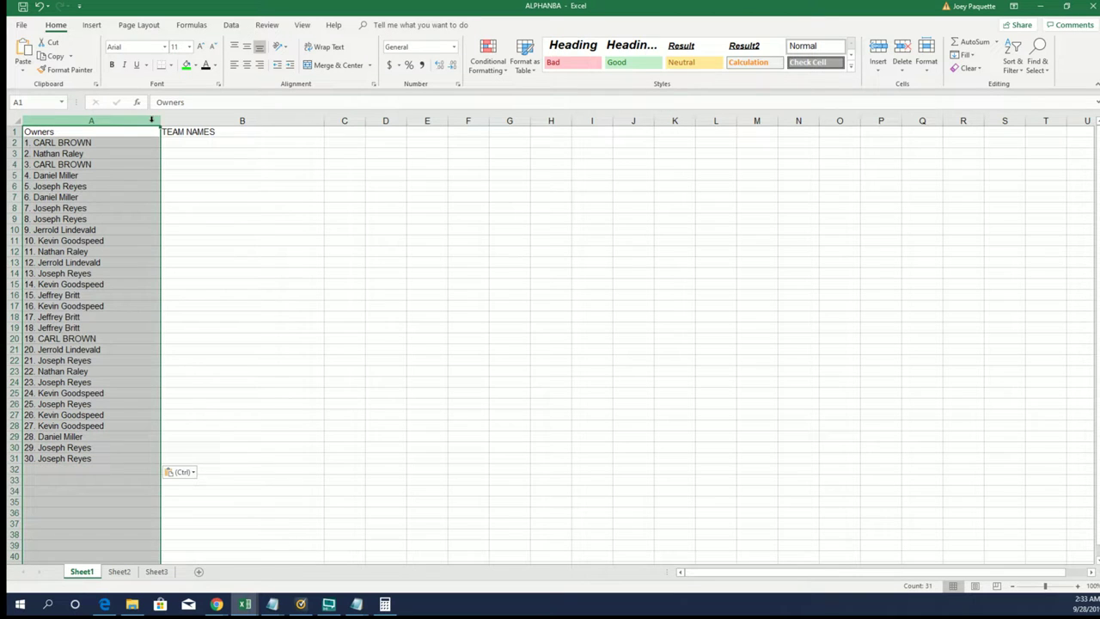
{"action": "left_click_drag", "start_coordinate": [158, 122], "coordinate": [117, 122]}
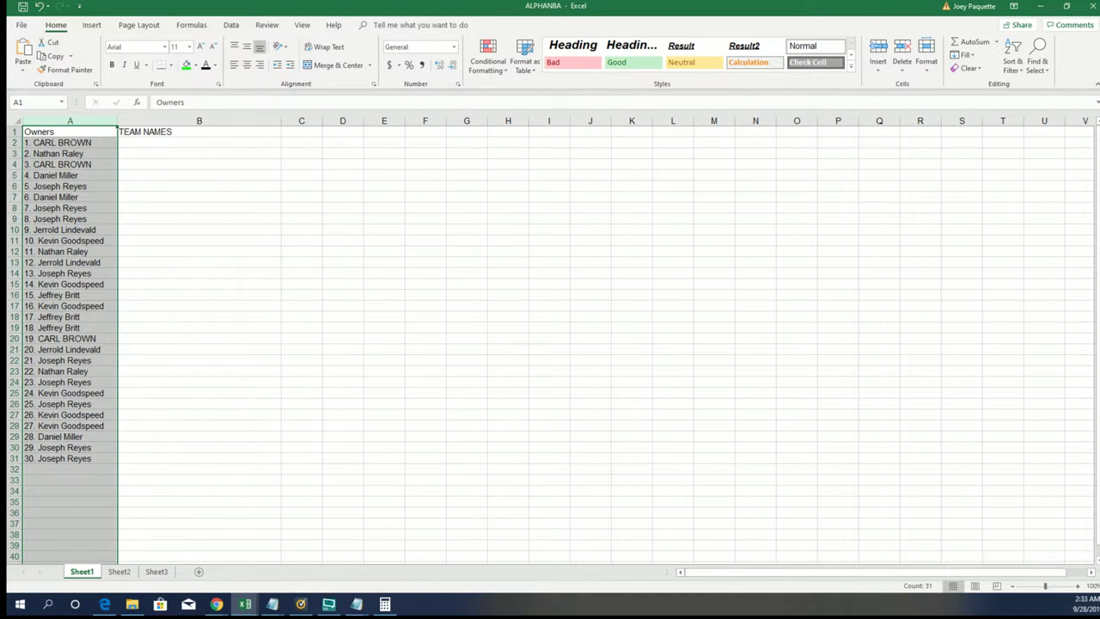
{"action": "left_click", "coordinate": [1058, 585]}
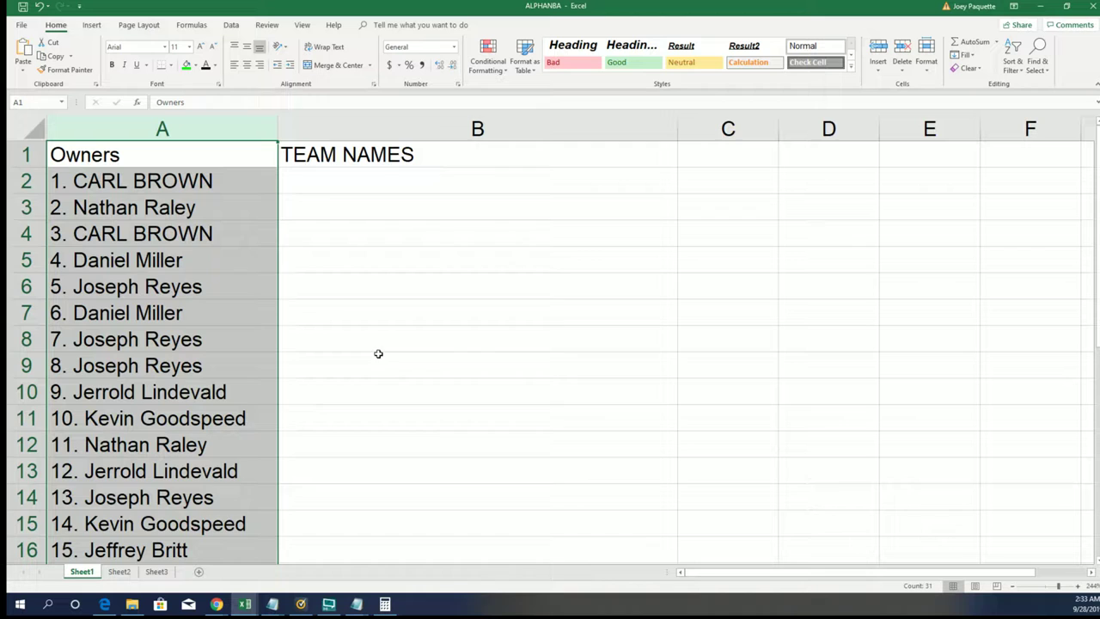
{"action": "left_click", "coordinate": [305, 187]}
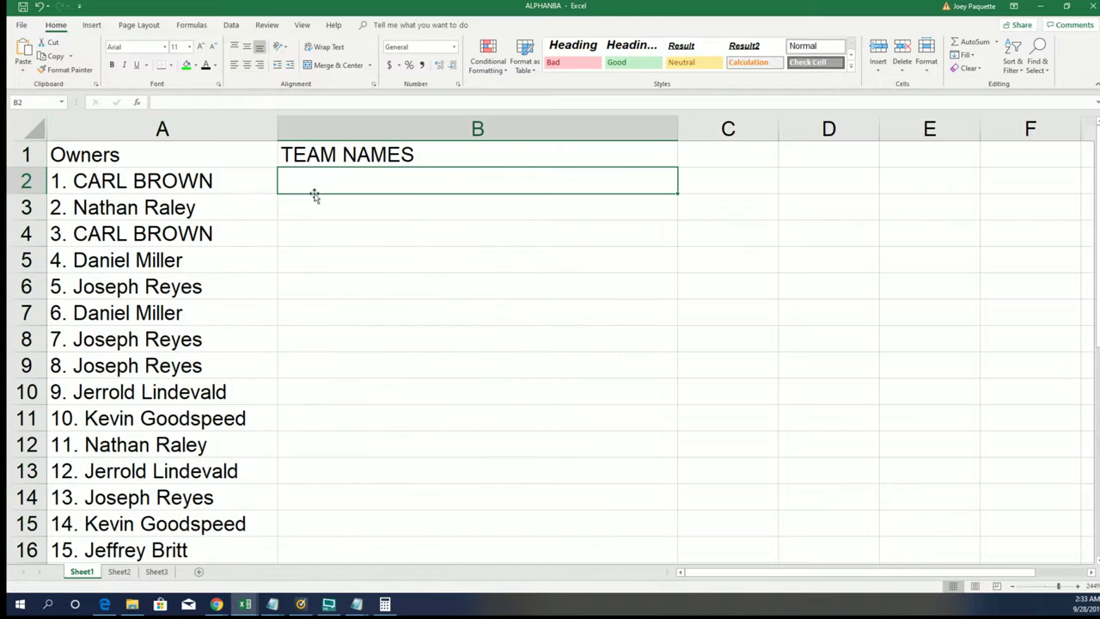
Minimize Excel and load an empty List Randomizer form from the Lists & More menu.
{"action": "left_click", "coordinate": [1040, 6]}
{"action": "scroll", "coordinate": [442, 172], "scroll_direction": "up", "scroll_amount": 3}
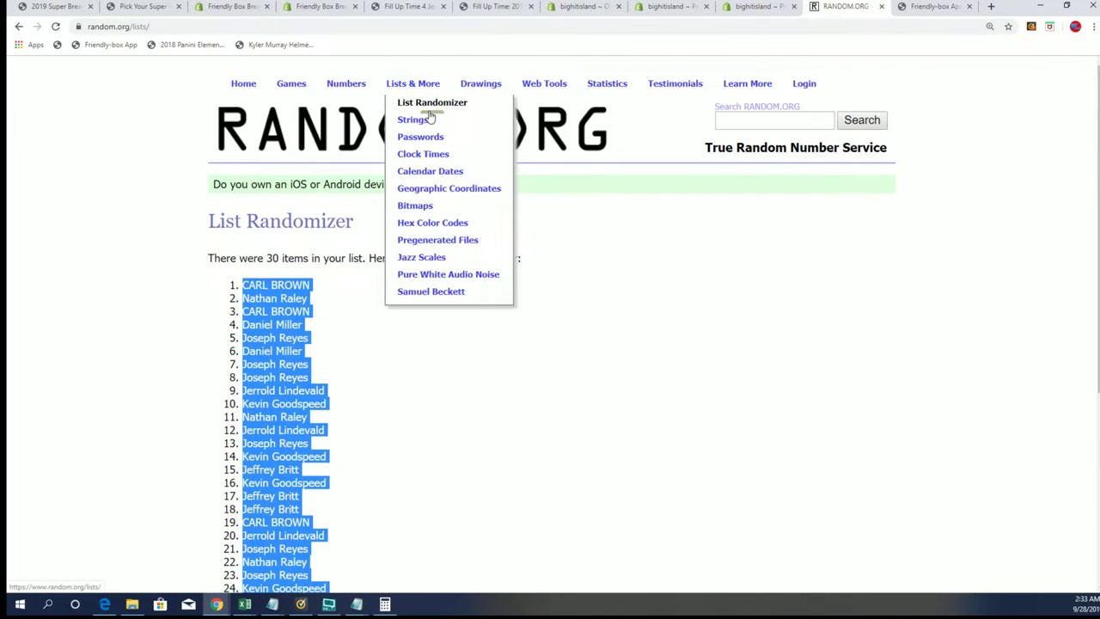
{"action": "left_click", "coordinate": [432, 100]}
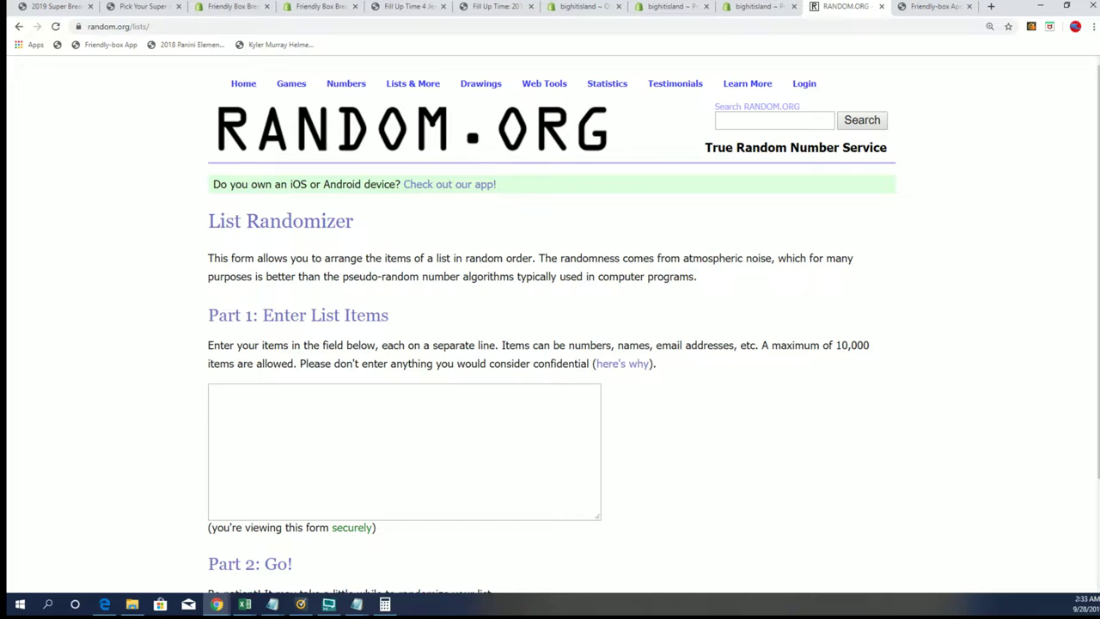
{"action": "left_click", "coordinate": [329, 605]}
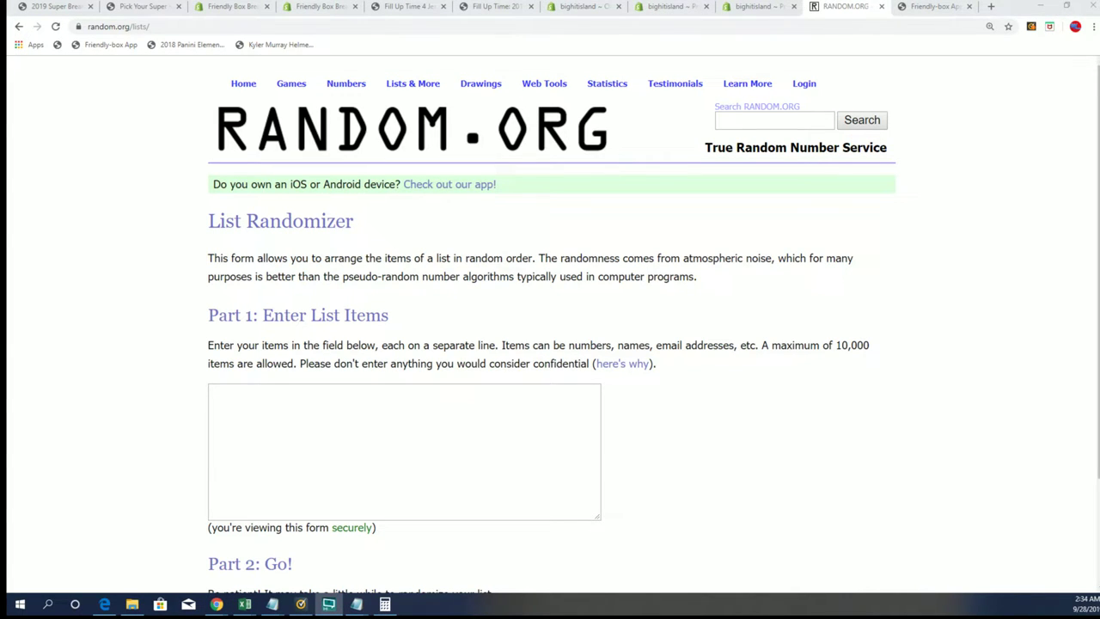
Copy the 30 NBA team names from Notepad and return to the empty List Randomizer form.
{"action": "key", "text": "alt+Tab"}
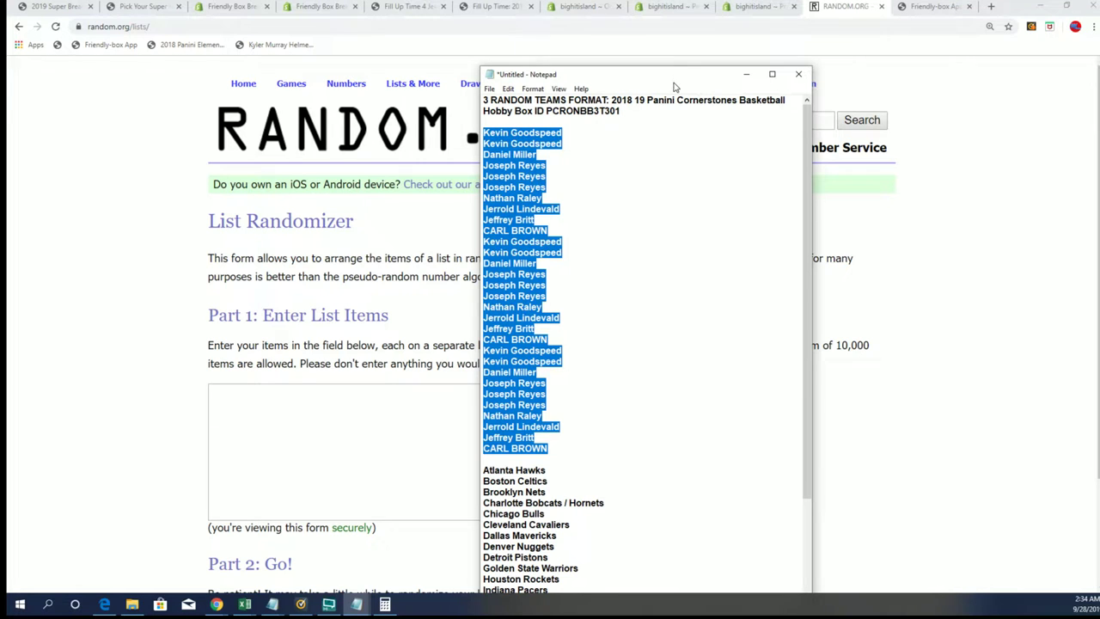
{"action": "left_click_drag", "start_coordinate": [664, 69], "coordinate": [664, 0]}
{"action": "scroll", "coordinate": [671, 344], "scroll_direction": "down", "scroll_amount": 4}
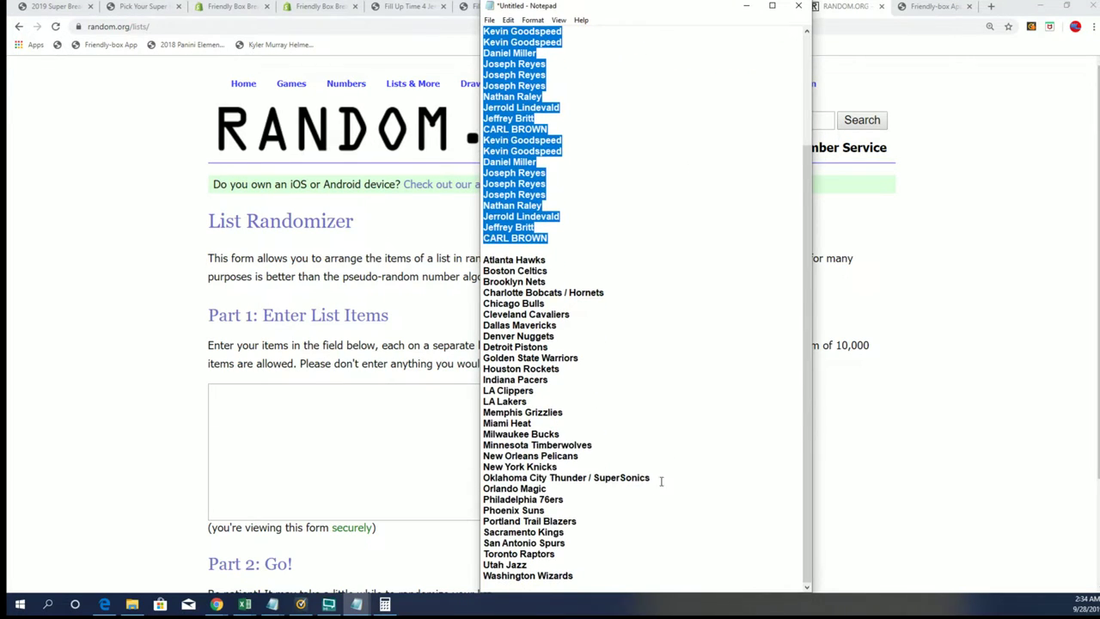
{"action": "left_click_drag", "start_coordinate": [581, 575], "coordinate": [486, 259]}
{"action": "right_click", "coordinate": [486, 260]}
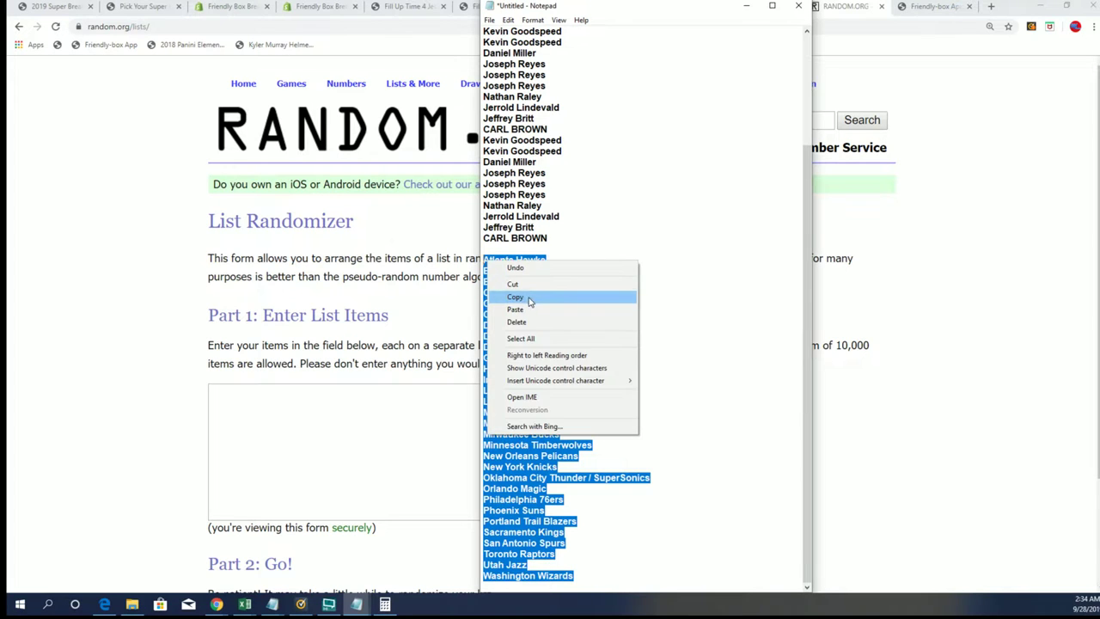
{"action": "left_click", "coordinate": [529, 294]}
{"action": "left_click", "coordinate": [312, 395]}
Paste the 30 NBA team names into the list box and randomize them.
{"action": "right_click", "coordinate": [312, 395]}
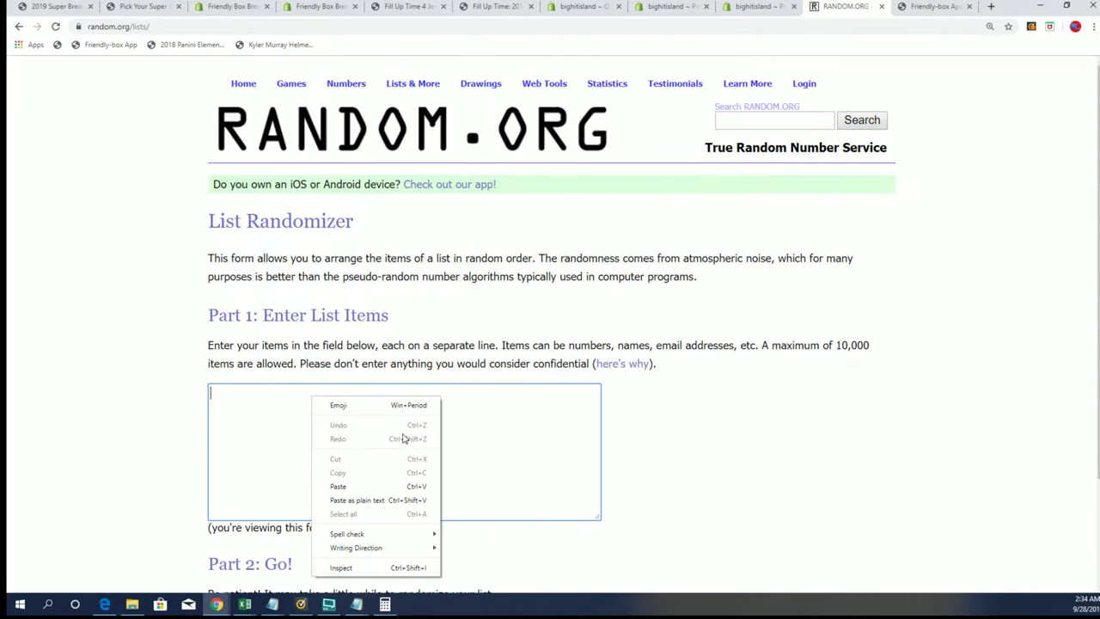
{"action": "left_click", "coordinate": [346, 484]}
{"action": "left_click", "coordinate": [751, 450]}
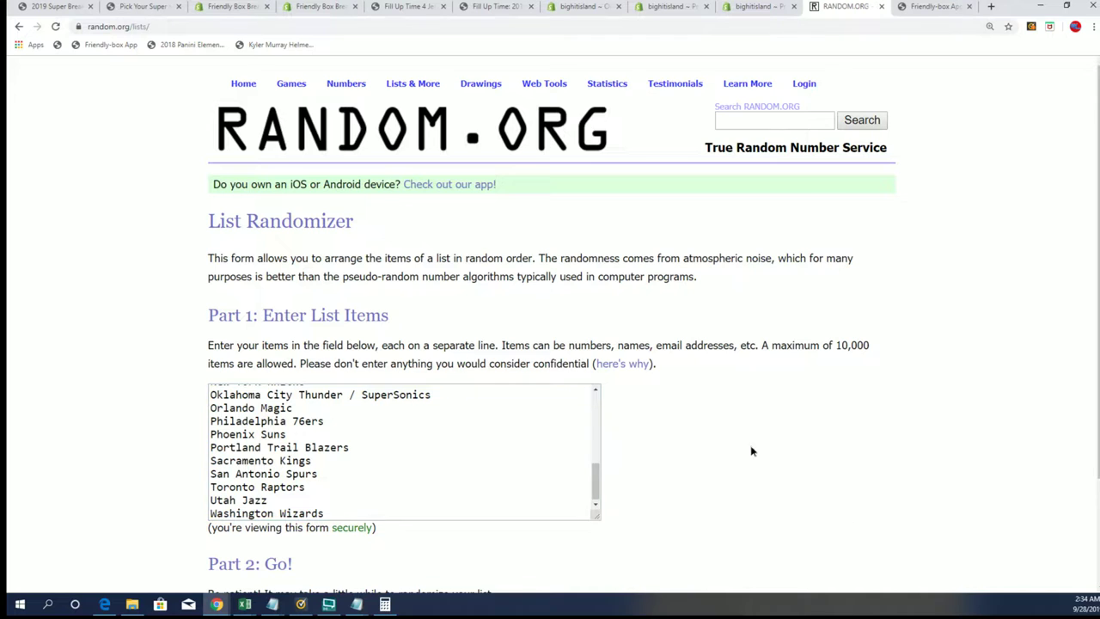
{"action": "scroll", "coordinate": [742, 459], "scroll_direction": "down", "scroll_amount": 3}
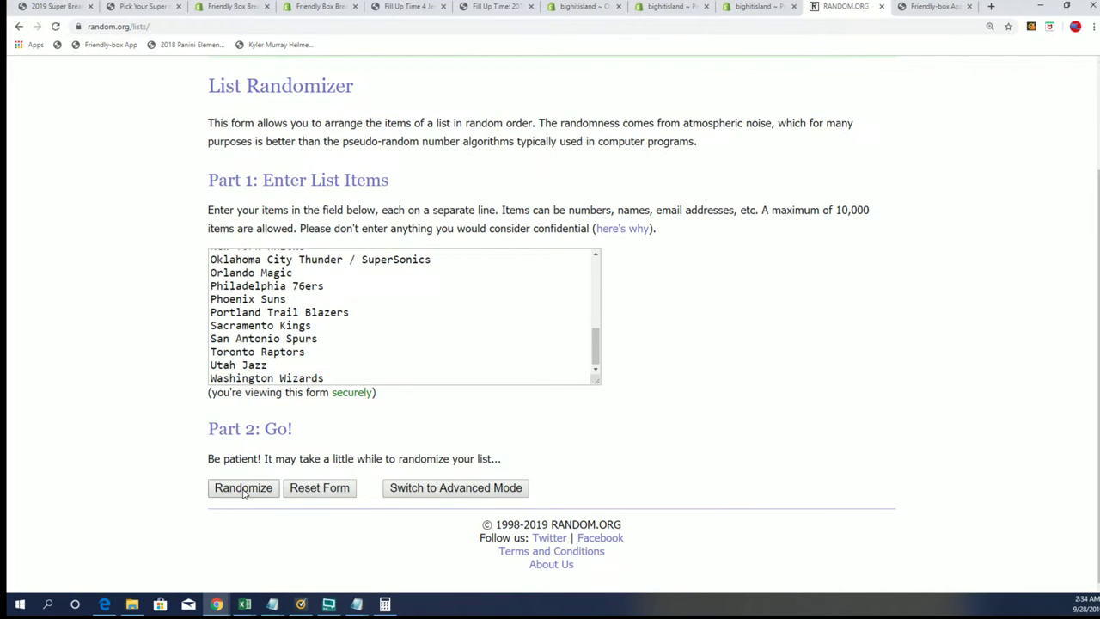
{"action": "left_click", "coordinate": [244, 490]}
Reshuffle the team list six more times, ending with Boston Celtics first.
{"action": "scroll", "coordinate": [214, 513], "scroll_direction": "down", "scroll_amount": 3}
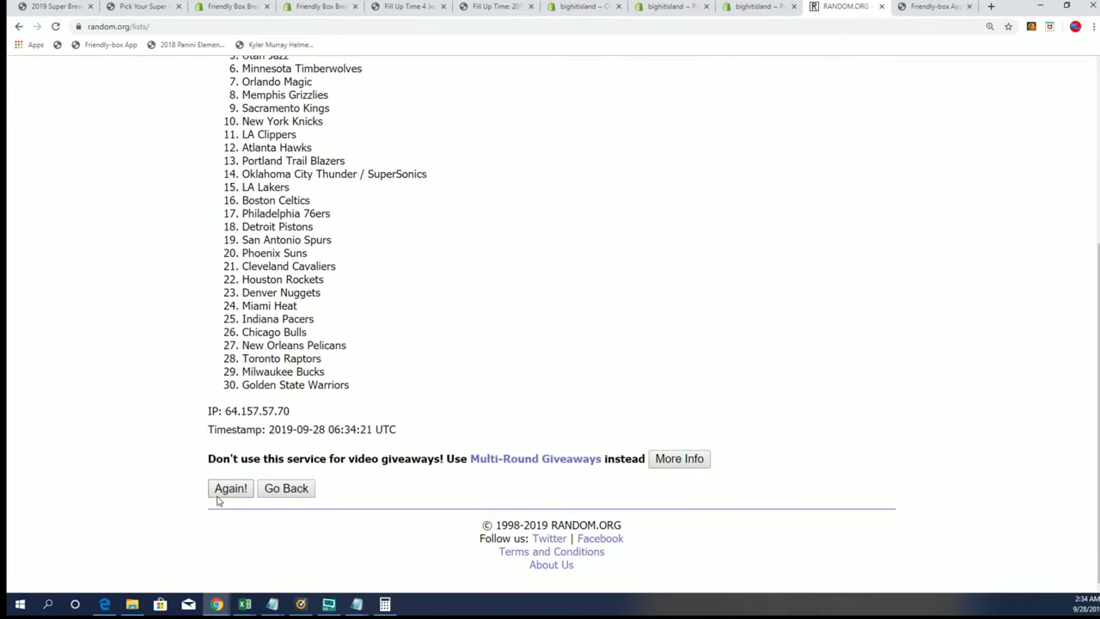
{"action": "left_click", "coordinate": [221, 488]}
{"action": "scroll", "coordinate": [219, 485], "scroll_direction": "down", "scroll_amount": 5}
{"action": "left_click", "coordinate": [220, 488]}
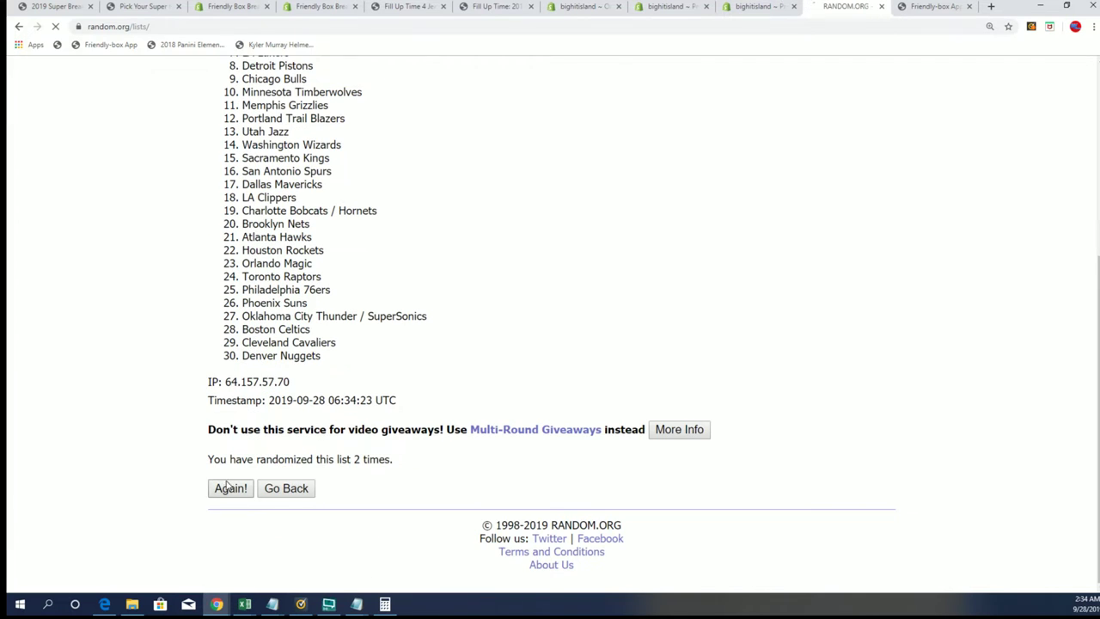
{"action": "left_click", "coordinate": [222, 487]}
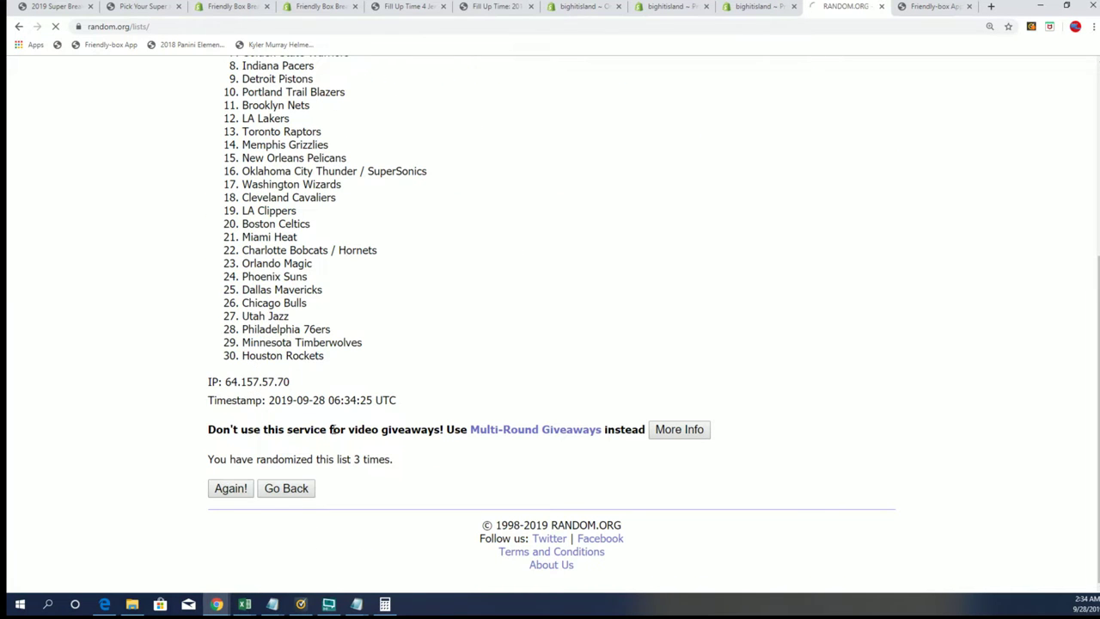
{"action": "left_click", "coordinate": [231, 488]}
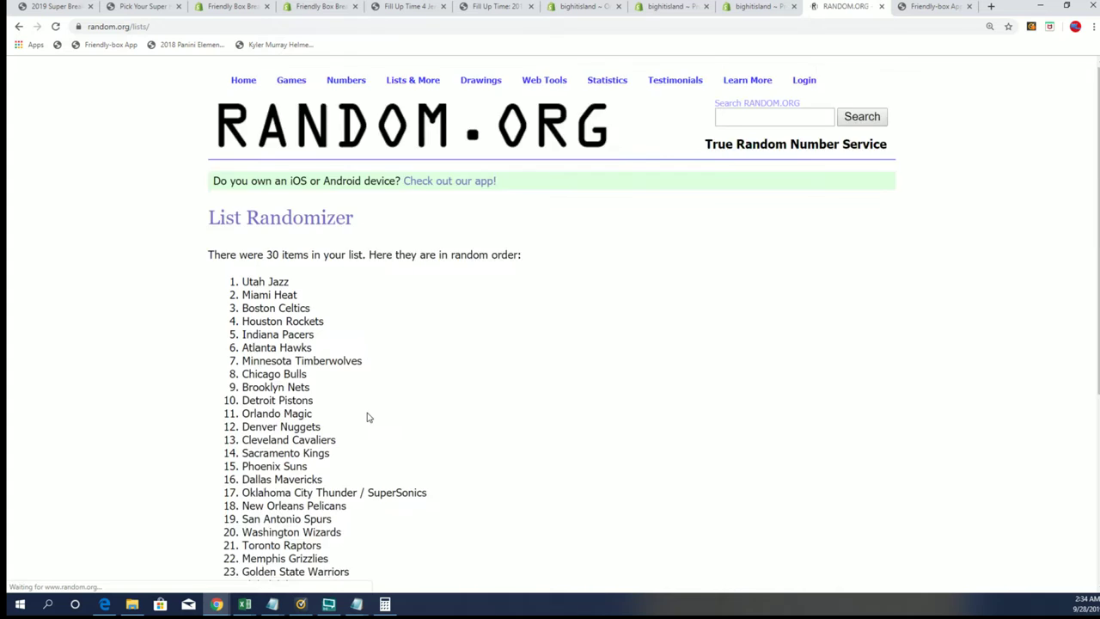
{"action": "left_click", "coordinate": [229, 487]}
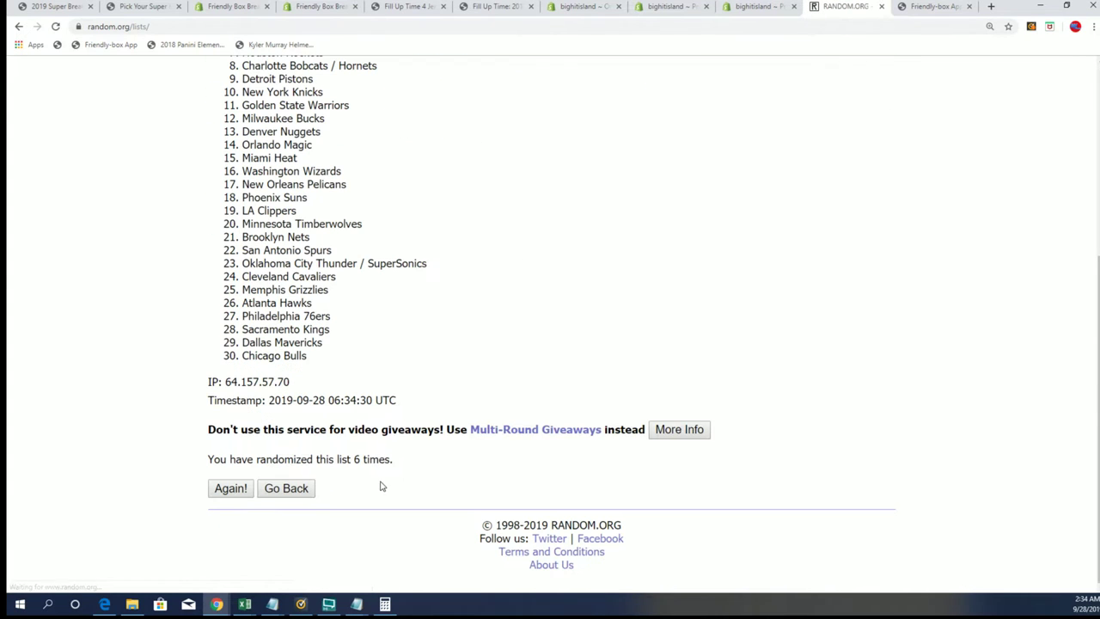
{"action": "left_click", "coordinate": [230, 488]}
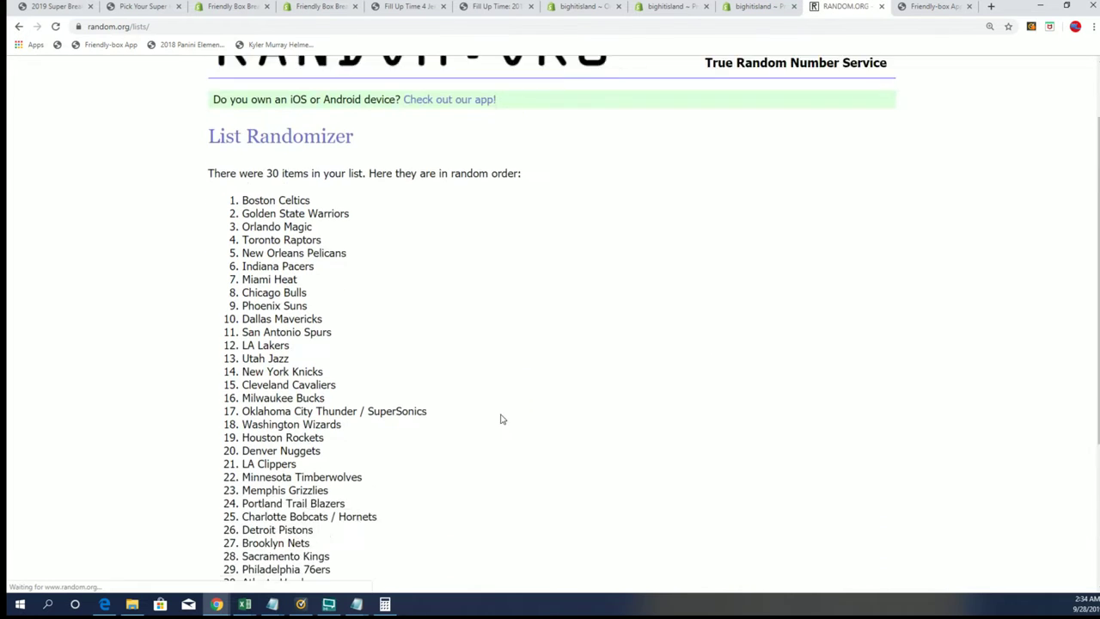
Select all 30 shuffled team names and copy them.
{"action": "scroll", "coordinate": [501, 418], "scroll_direction": "down", "scroll_amount": 1}
{"action": "left_click_drag", "start_coordinate": [230, 111], "coordinate": [424, 497]}
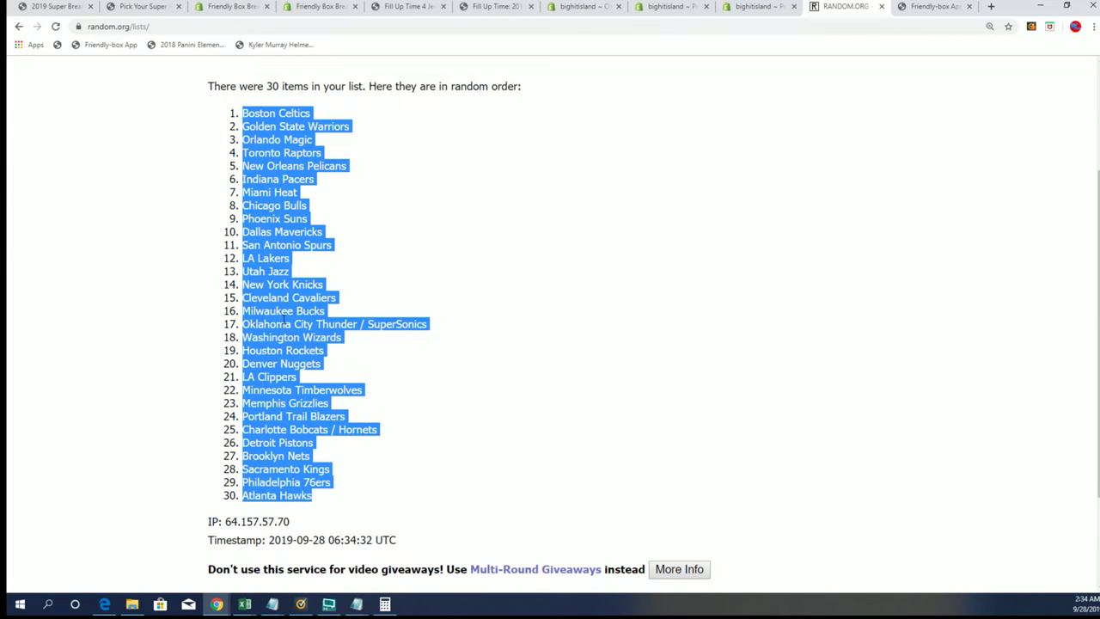
{"action": "right_click", "coordinate": [284, 318]}
{"action": "left_click", "coordinate": [303, 327]}
{"action": "scroll", "coordinate": [298, 466], "scroll_direction": "down", "scroll_amount": 2}
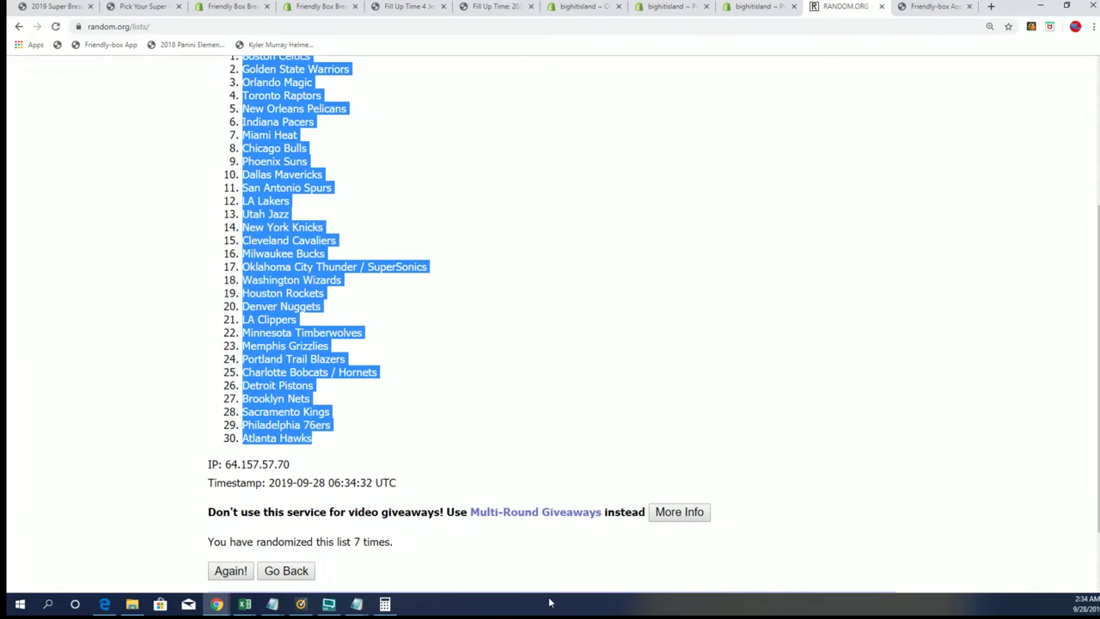
{"action": "scroll", "coordinate": [431, 493], "scroll_direction": "up", "scroll_amount": 1}
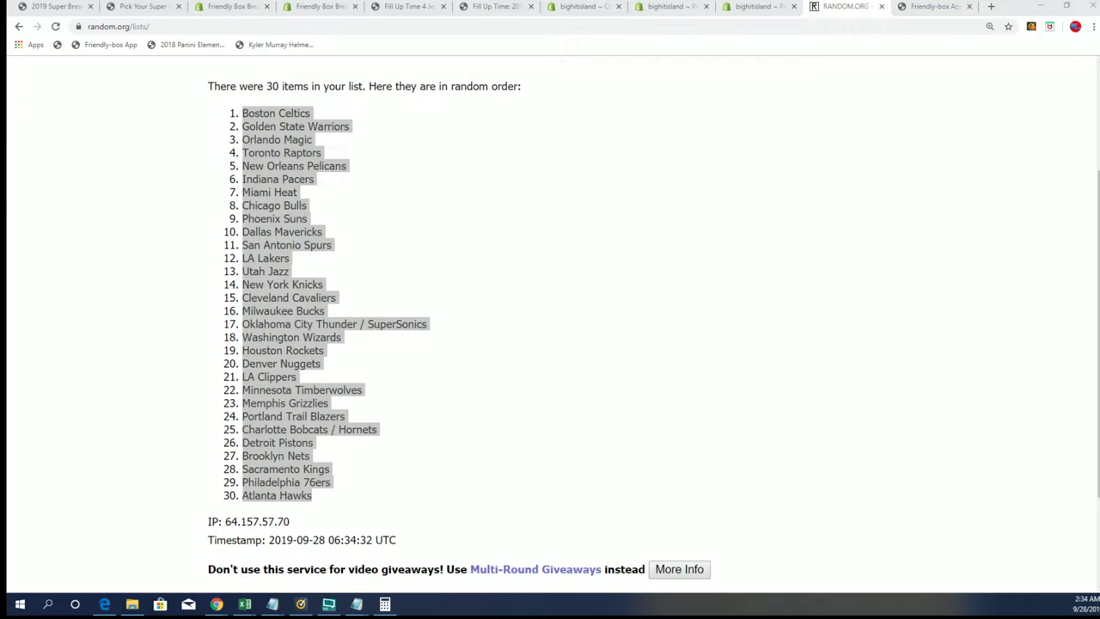
Paste the shuffled teams into B2:B31 under TEAM NAMES and narrow column A slightly.
{"action": "left_click", "coordinate": [245, 604]}
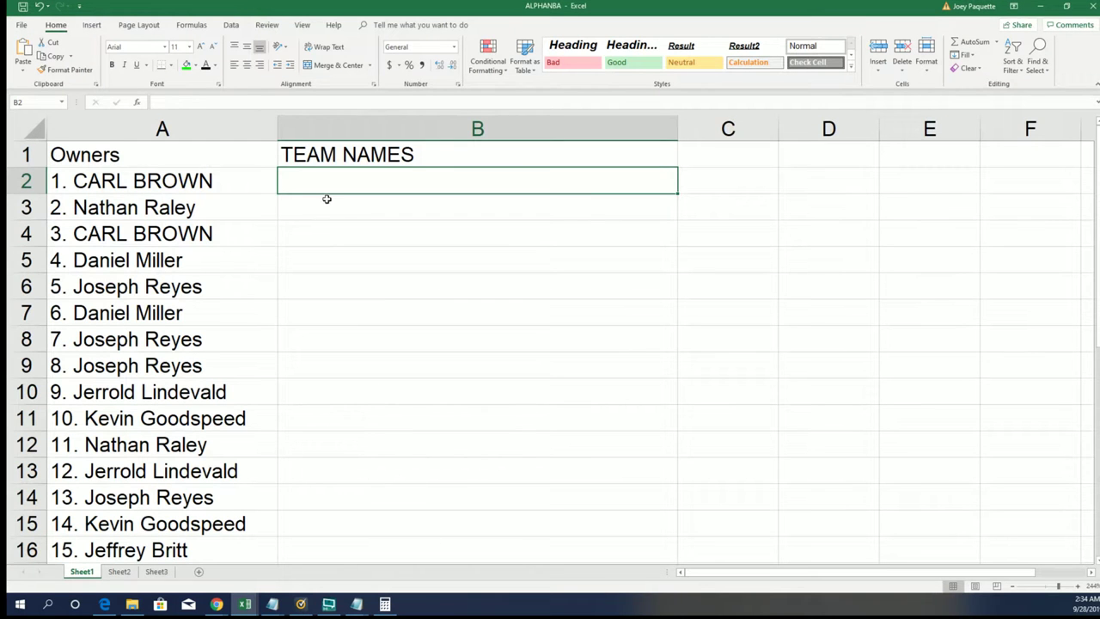
{"action": "right_click", "coordinate": [305, 174]}
{"action": "left_click", "coordinate": [349, 224]}
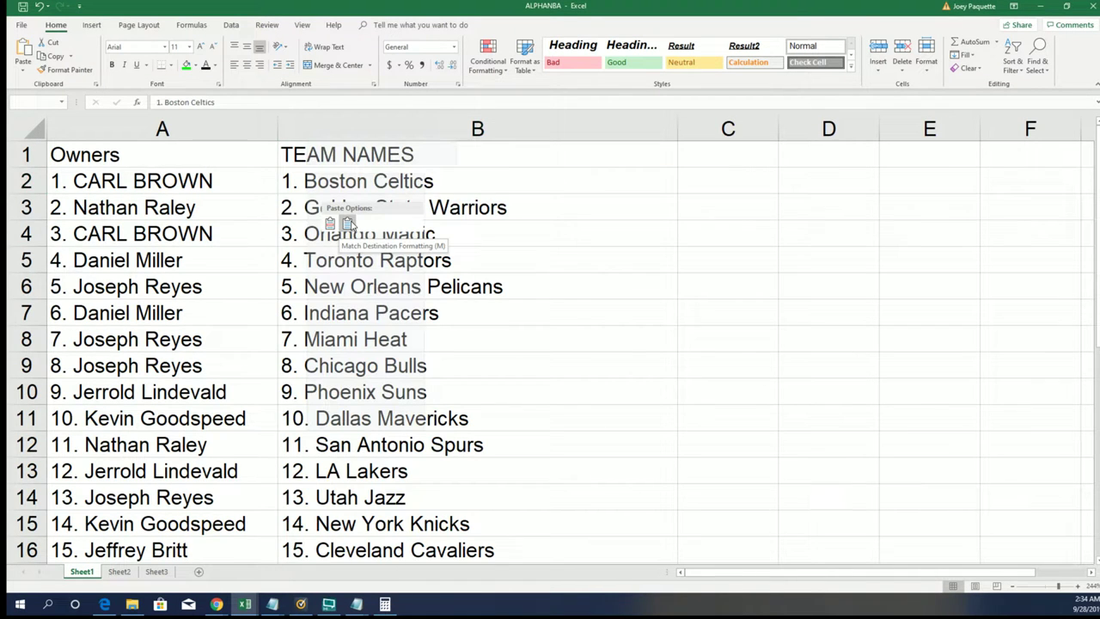
{"action": "left_click", "coordinate": [223, 428]}
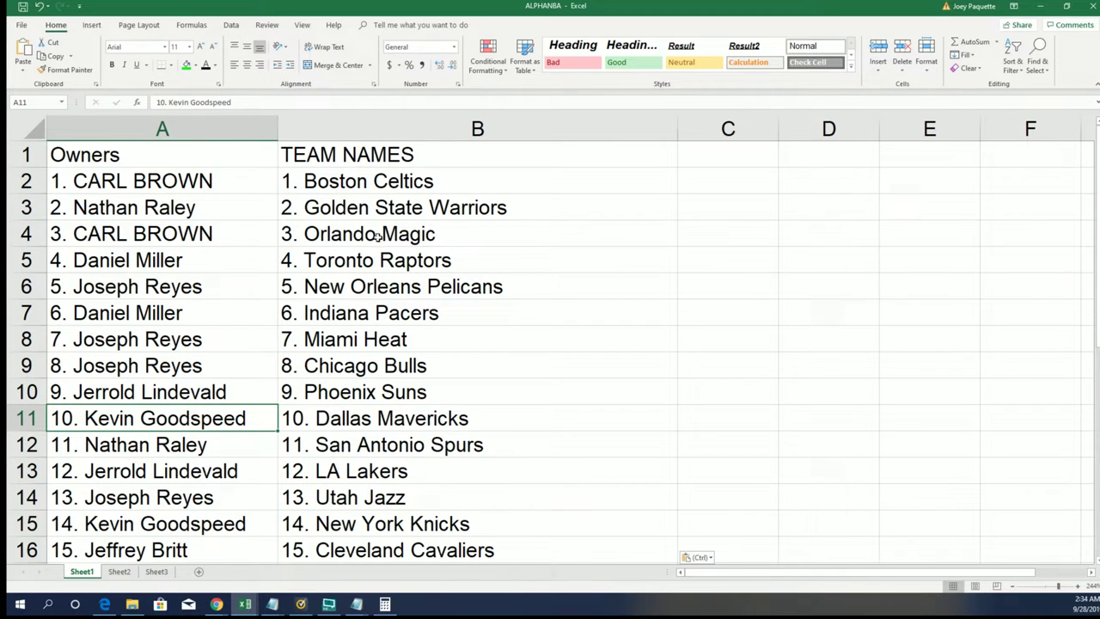
{"action": "left_click", "coordinate": [253, 127]}
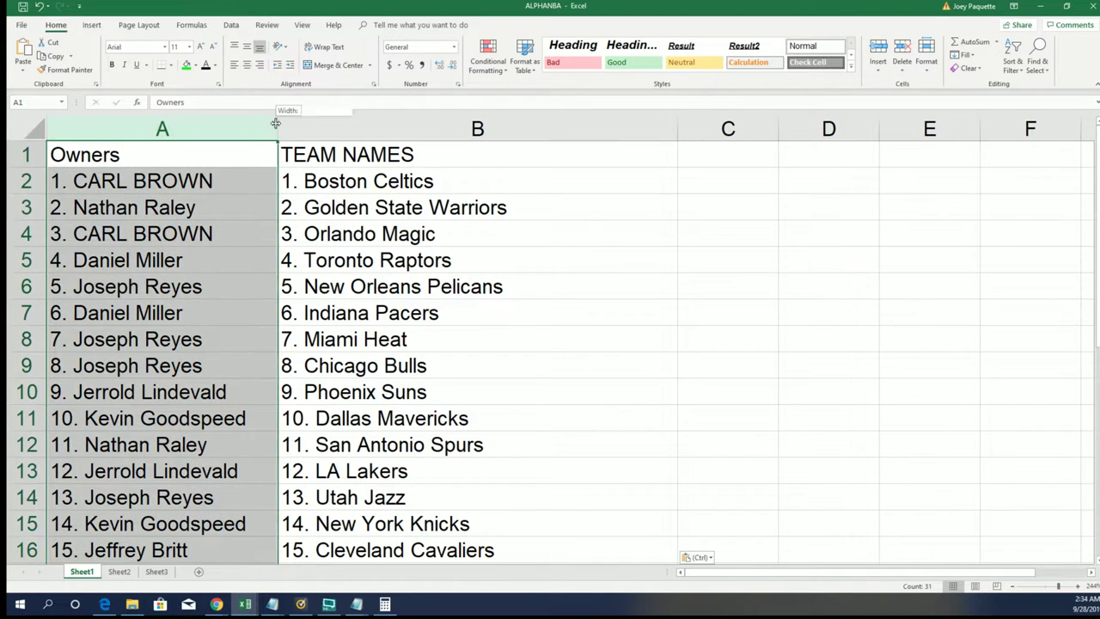
{"action": "left_click_drag", "start_coordinate": [276, 127], "coordinate": [267, 130]}
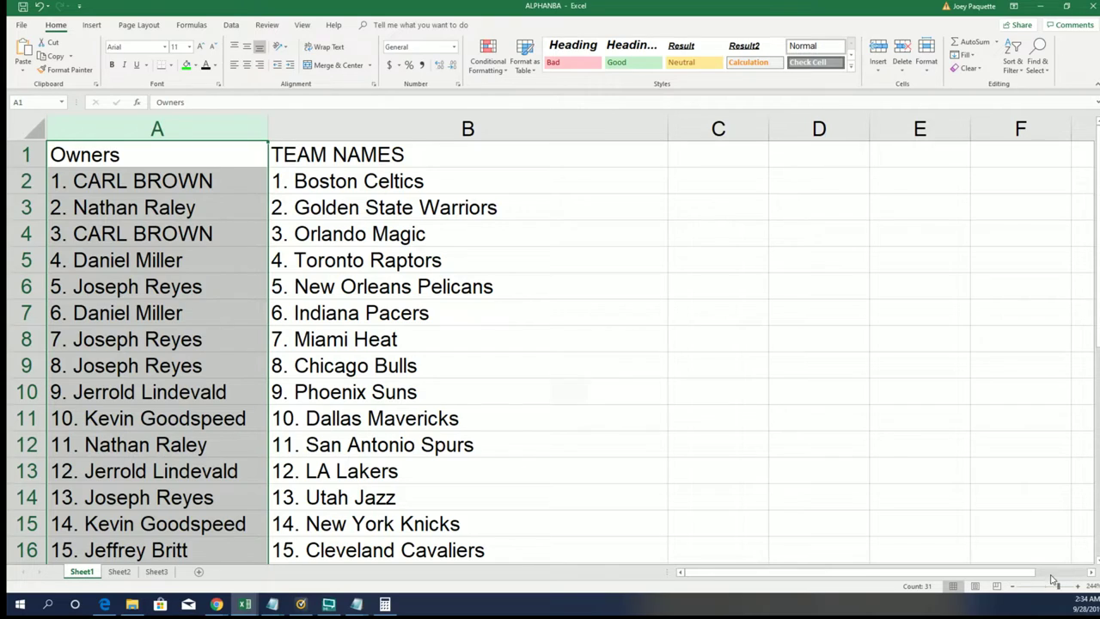
Zoom the sheet out until all 30 owner and team rows fit on screen.
{"action": "left_click", "coordinate": [1013, 585]}
{"action": "left_click", "coordinate": [1014, 585]}
{"action": "left_click", "coordinate": [1013, 585]}
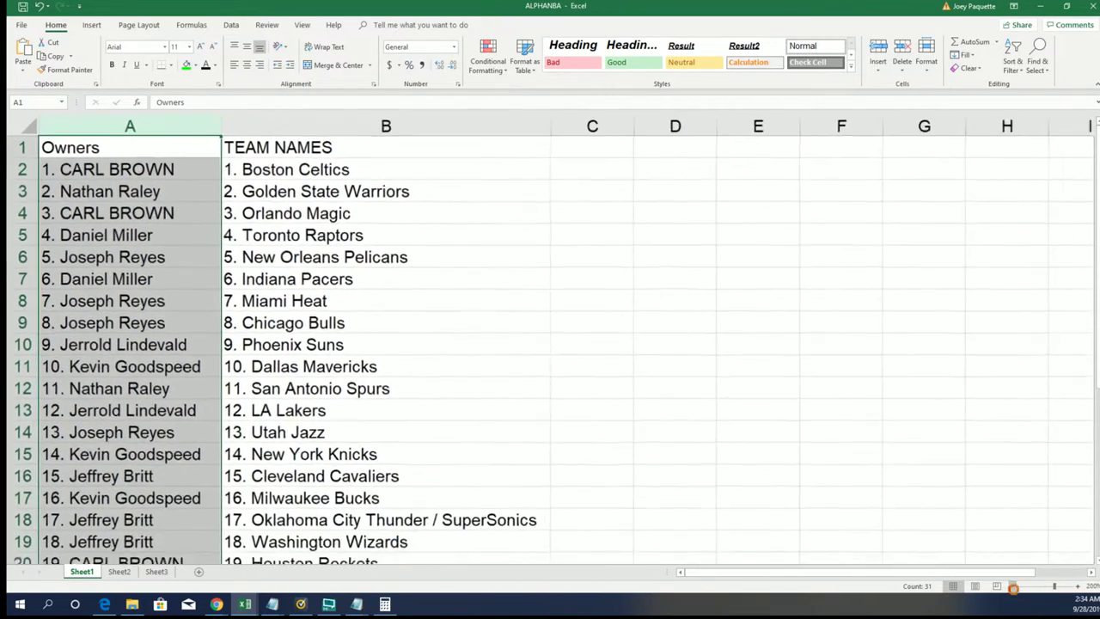
{"action": "left_click", "coordinate": [1013, 585]}
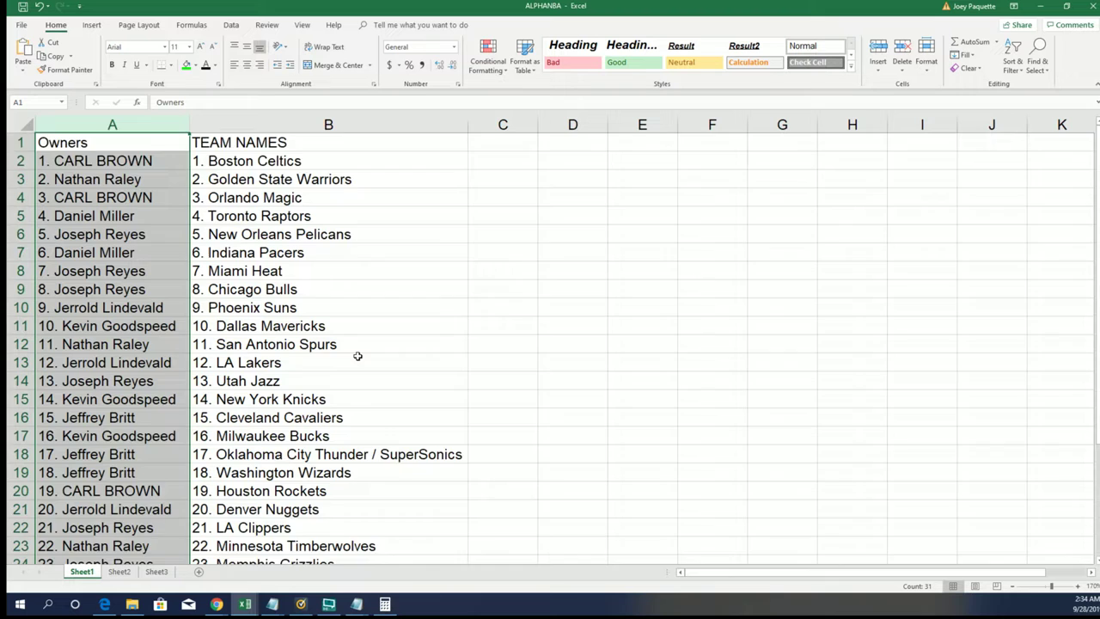
{"action": "scroll", "coordinate": [357, 356], "scroll_direction": "down", "scroll_amount": 1}
{"action": "scroll", "coordinate": [357, 356], "scroll_direction": "down", "scroll_amount": 1}
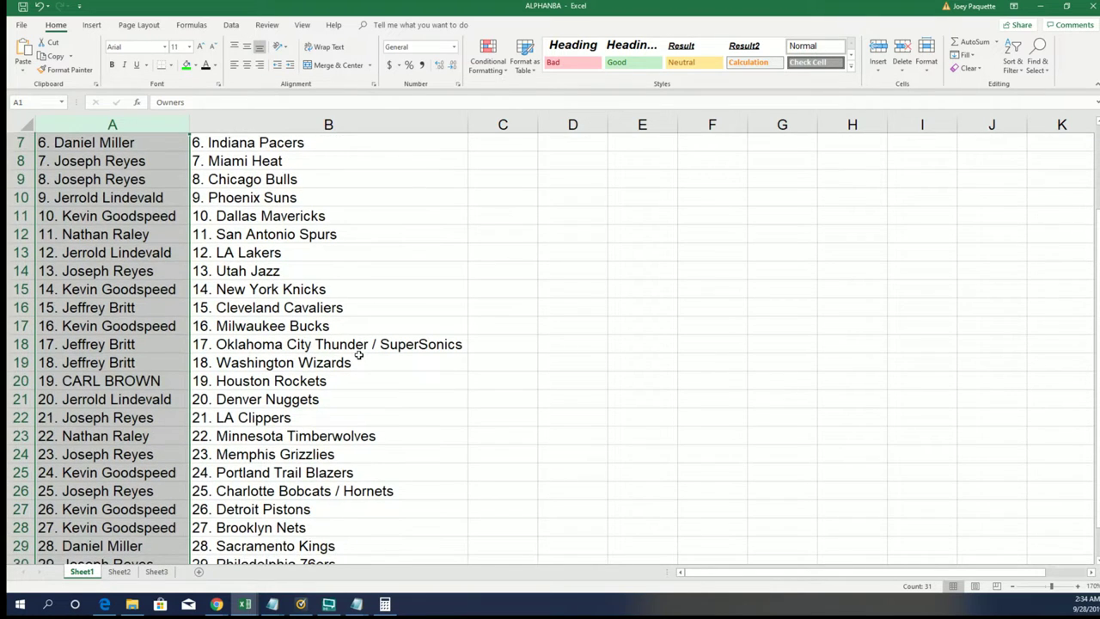
{"action": "scroll", "coordinate": [360, 354], "scroll_direction": "down", "scroll_amount": 1}
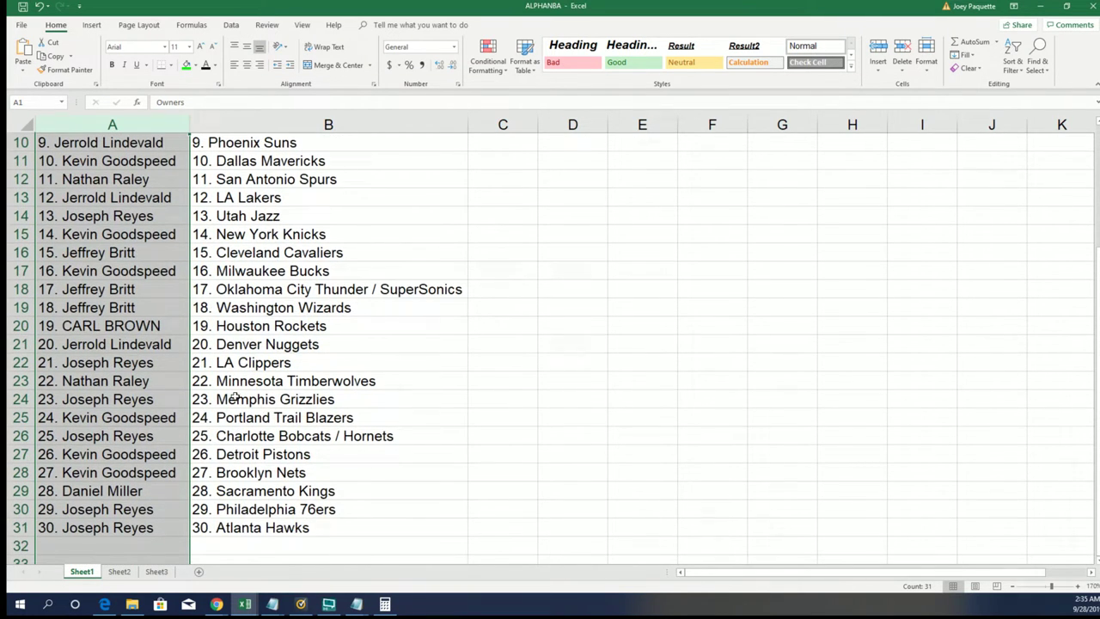
{"action": "left_click", "coordinate": [222, 525]}
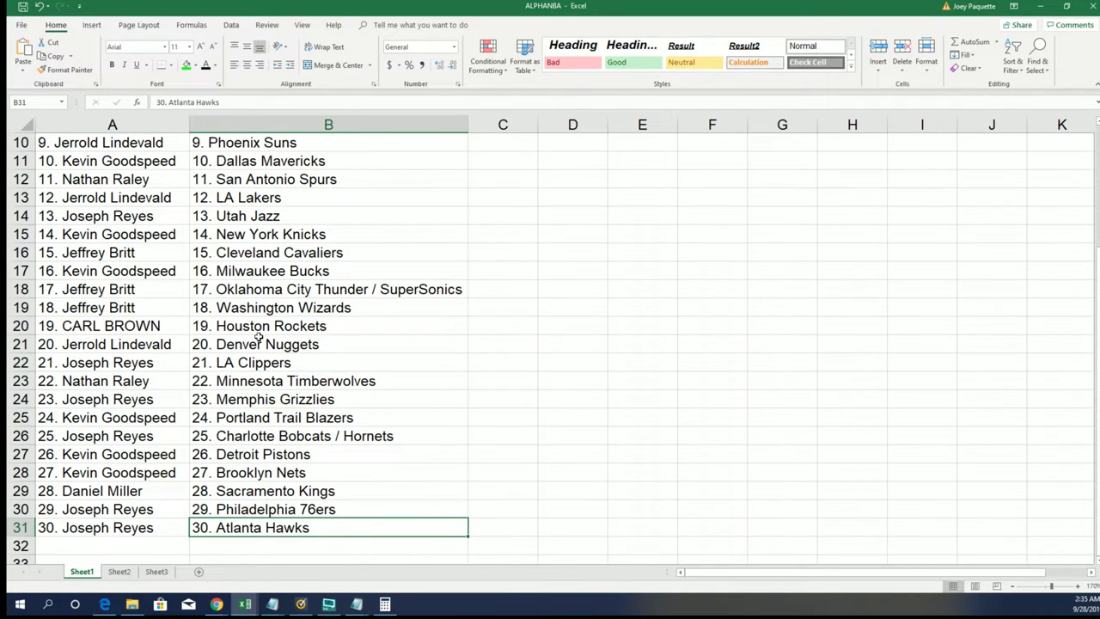
{"action": "scroll", "coordinate": [337, 365], "scroll_direction": "up", "scroll_amount": 3}
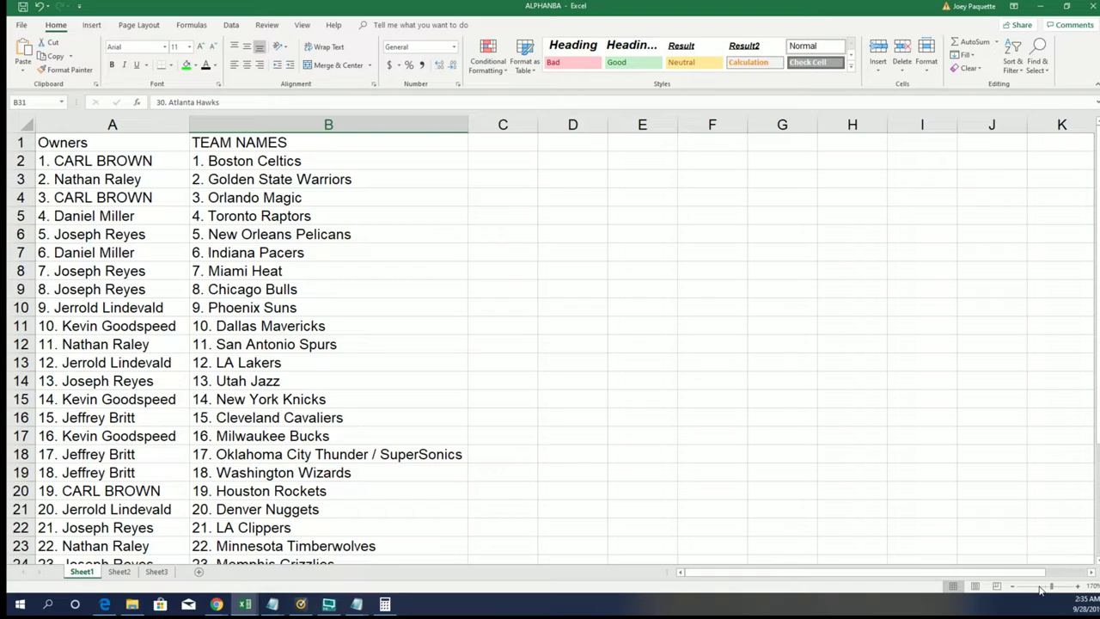
{"action": "left_click", "coordinate": [1013, 589]}
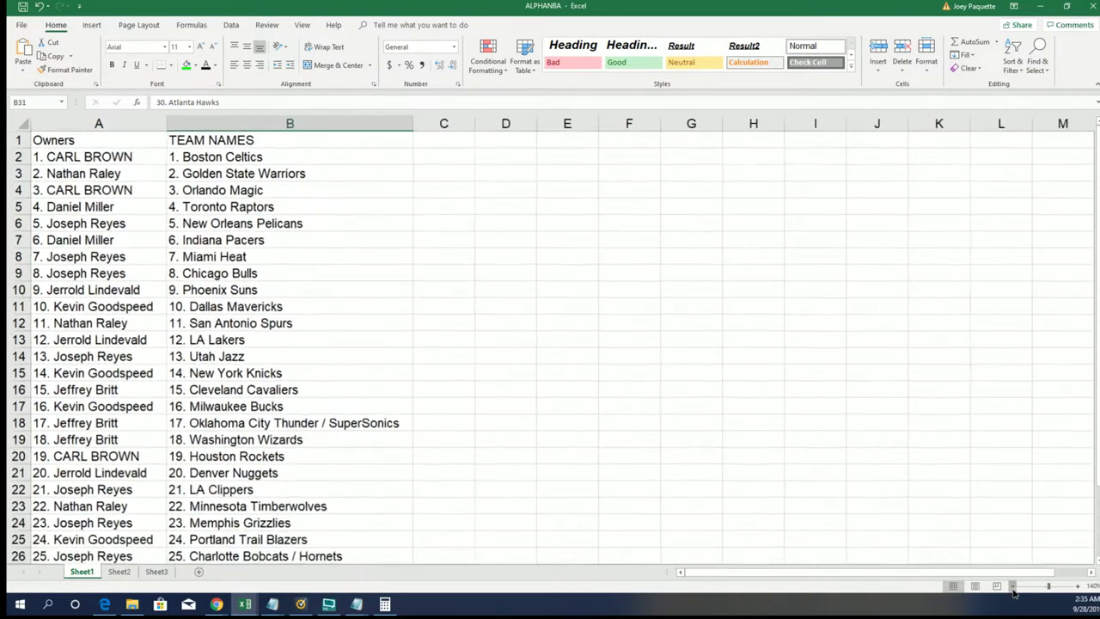
{"action": "left_click", "coordinate": [1013, 589]}
{"action": "left_click", "coordinate": [1013, 589]}
{"action": "left_click", "coordinate": [1013, 589]}
{"action": "left_click", "coordinate": [1014, 589]}
{"action": "left_click", "coordinate": [1013, 588]}
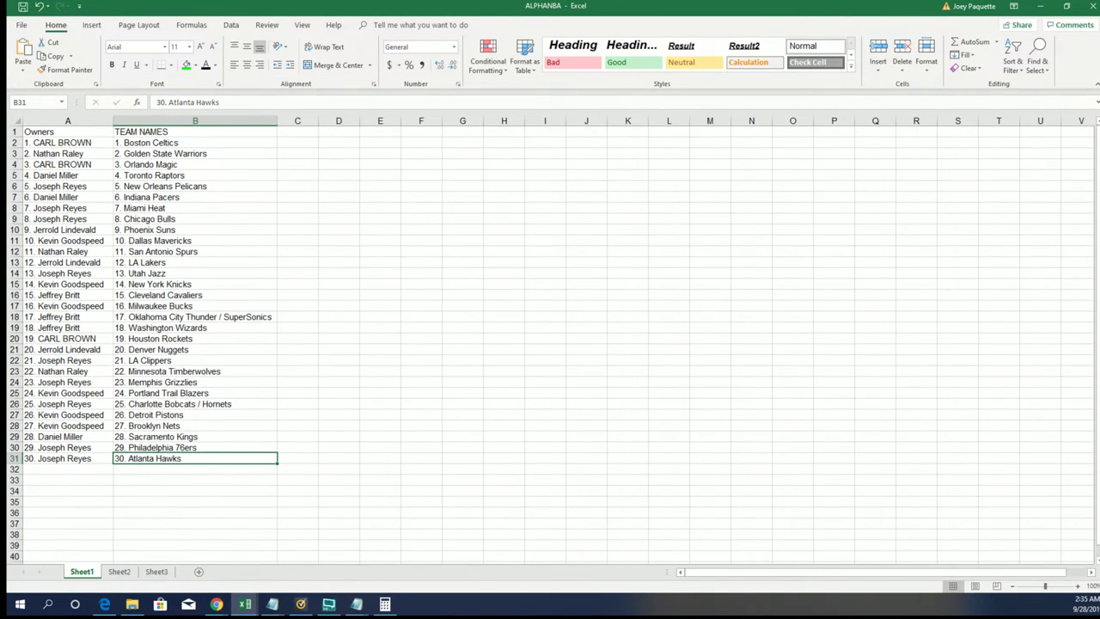